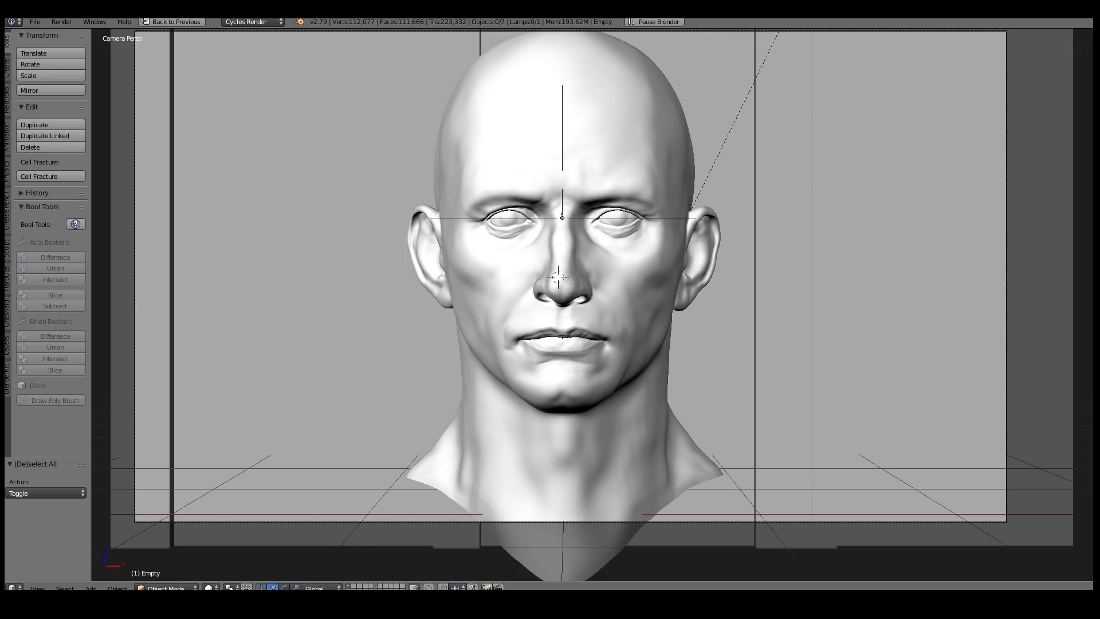
Switch to Facebook in the browser and open the red and black sci-fi 3D photo posted to the Ten thousand hours group
{"action": "mouse_move", "coordinate": [294, 606]}
{"action": "left_click", "coordinate": [295, 558]}
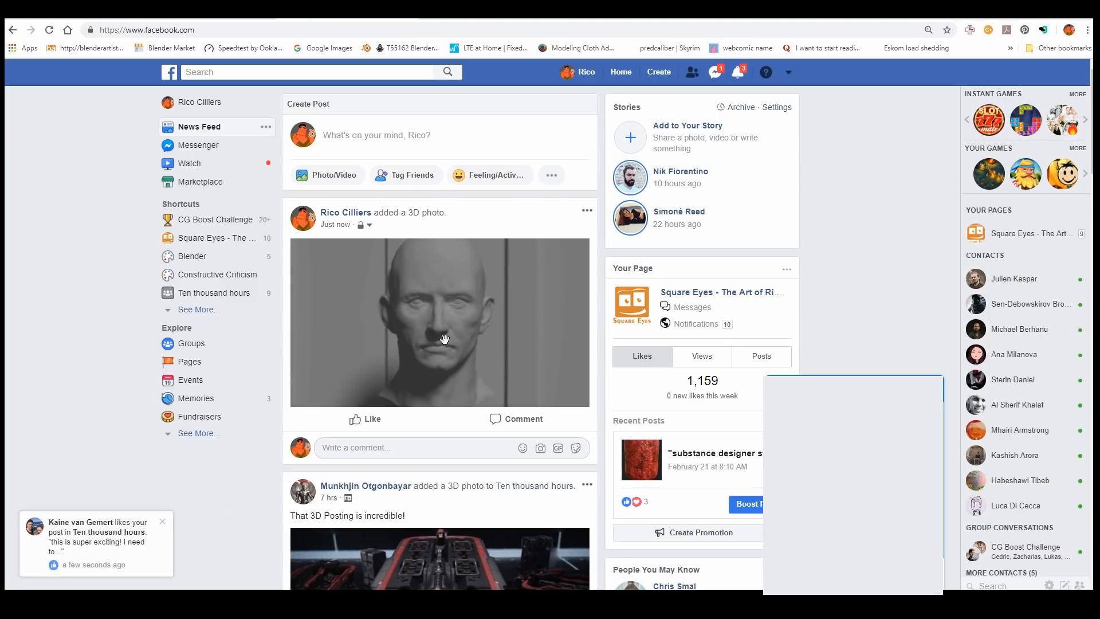
{"action": "scroll", "coordinate": [444, 420], "scroll_direction": "down", "scroll_amount": 3}
{"action": "left_click", "coordinate": [440, 410]}
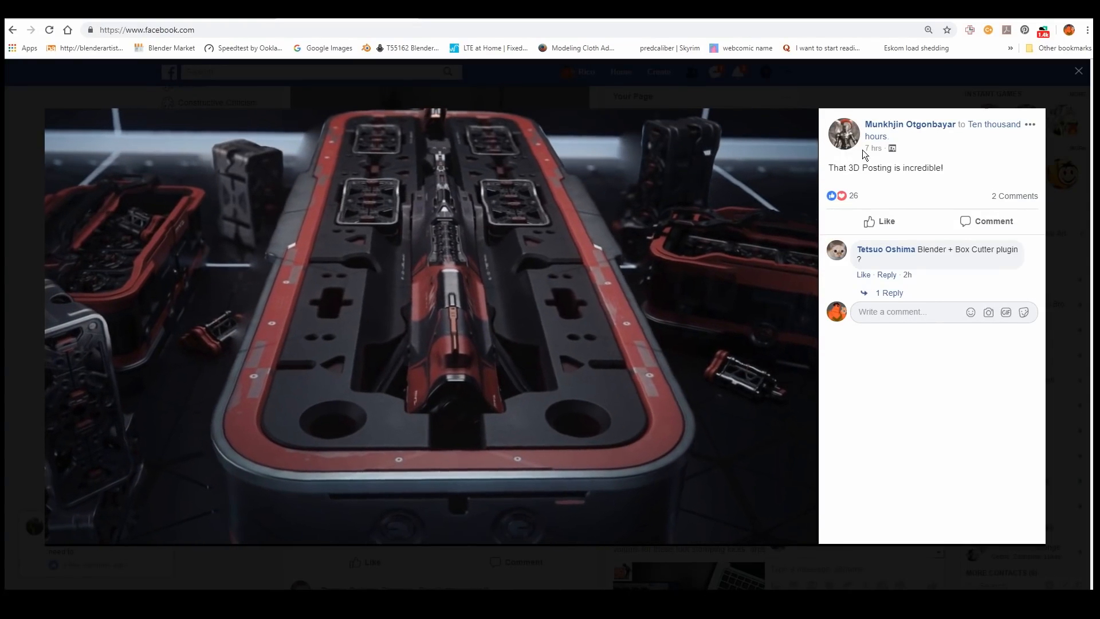
{"action": "mouse_move", "coordinate": [900, 129]}
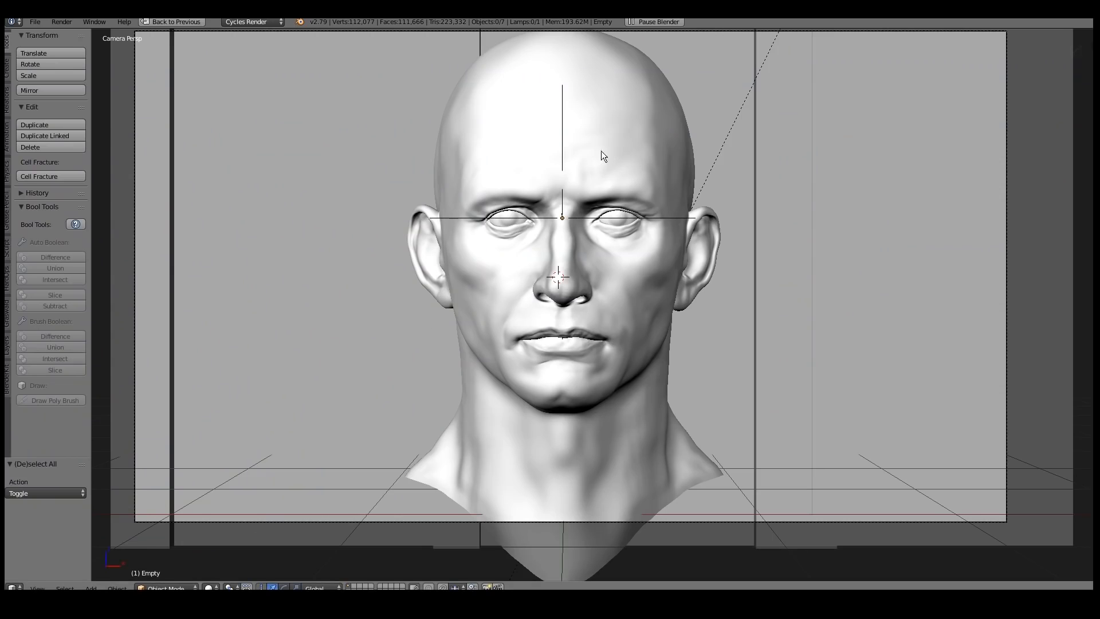
Switch back to Blender and inspect the scene from an angled view, selecting the backdrop plane and the empty at the eyes
{"action": "middle_click_drag", "start_coordinate": [751, 187], "coordinate": [695, 259], "text": "shift"}
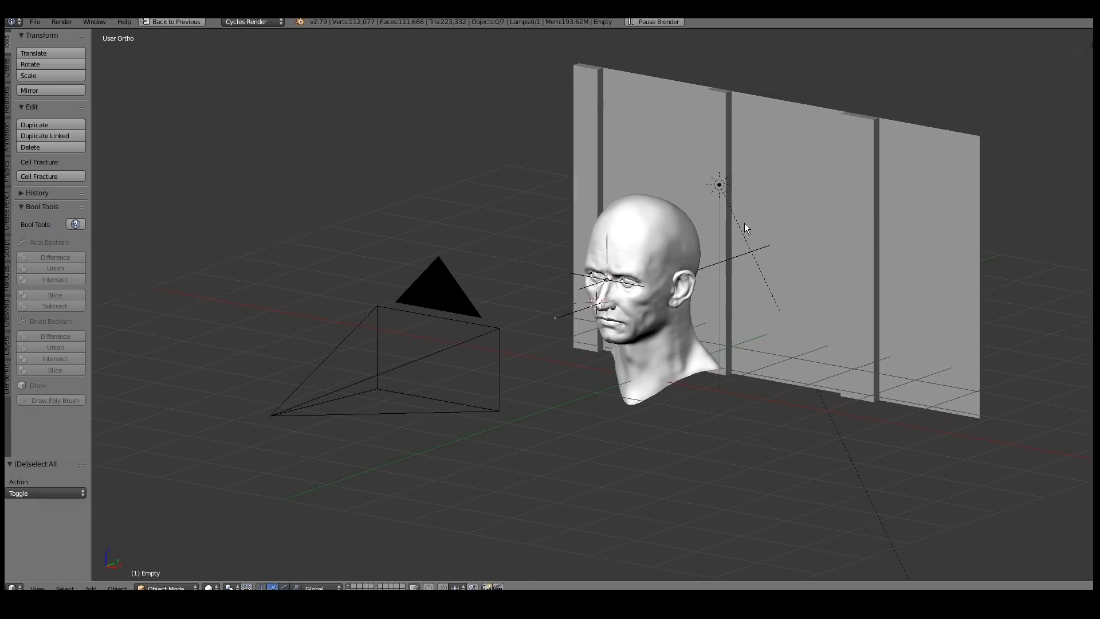
{"action": "right_click", "coordinate": [872, 174]}
{"action": "middle_click_drag", "start_coordinate": [874, 173], "coordinate": [769, 221], "text": "shift"}
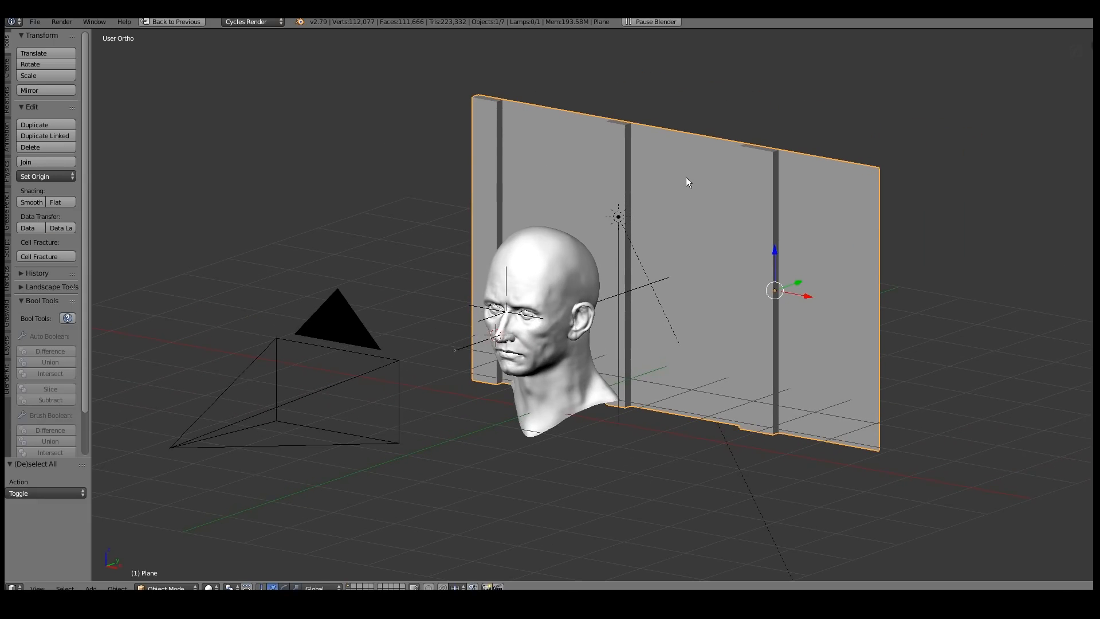
{"action": "right_click", "coordinate": [483, 318]}
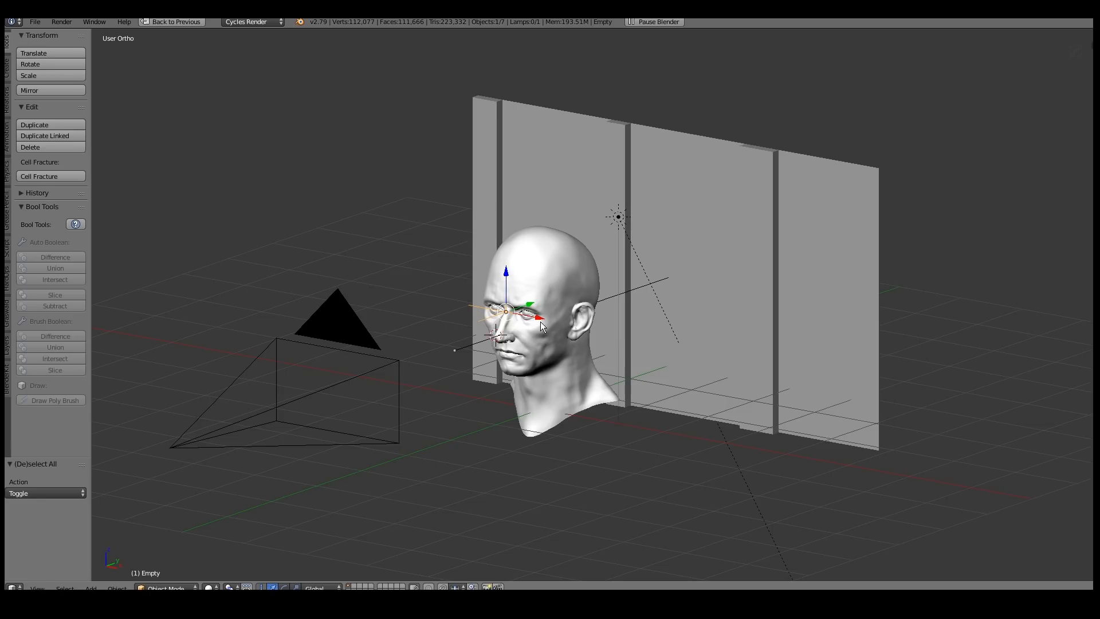
Return to the camera view, select the camera, restore the multi-editor layout and show the camera's lens and depth of field settings
{"action": "key", "text": "KP_0"}
{"action": "right_click", "coordinate": [701, 170]}
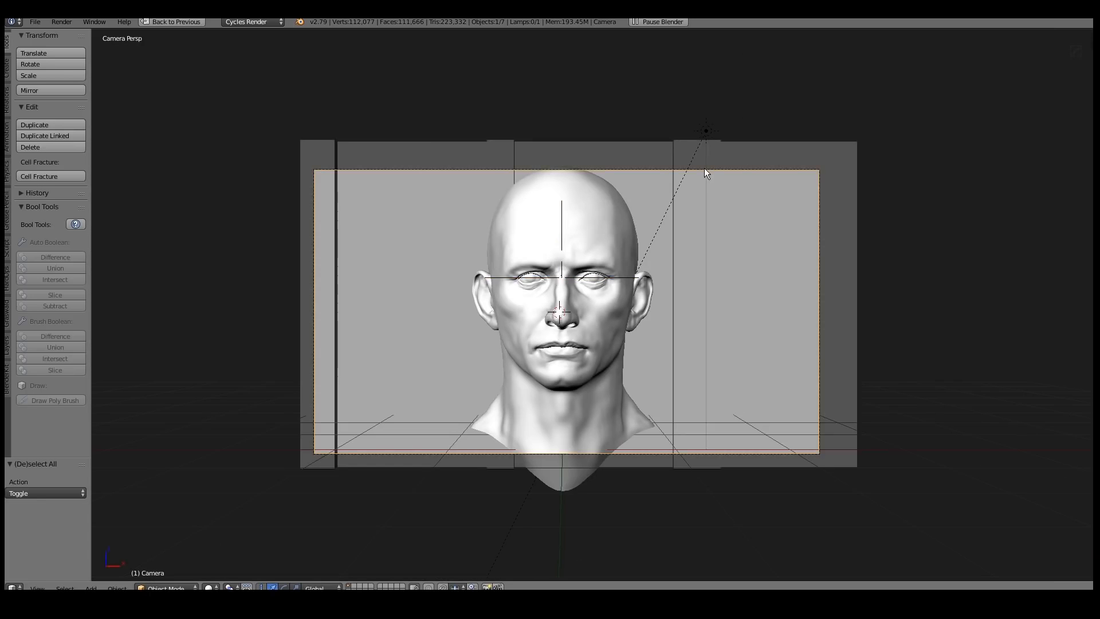
{"action": "key", "text": "ctrl+Up"}
{"action": "left_click", "coordinate": [883, 135]}
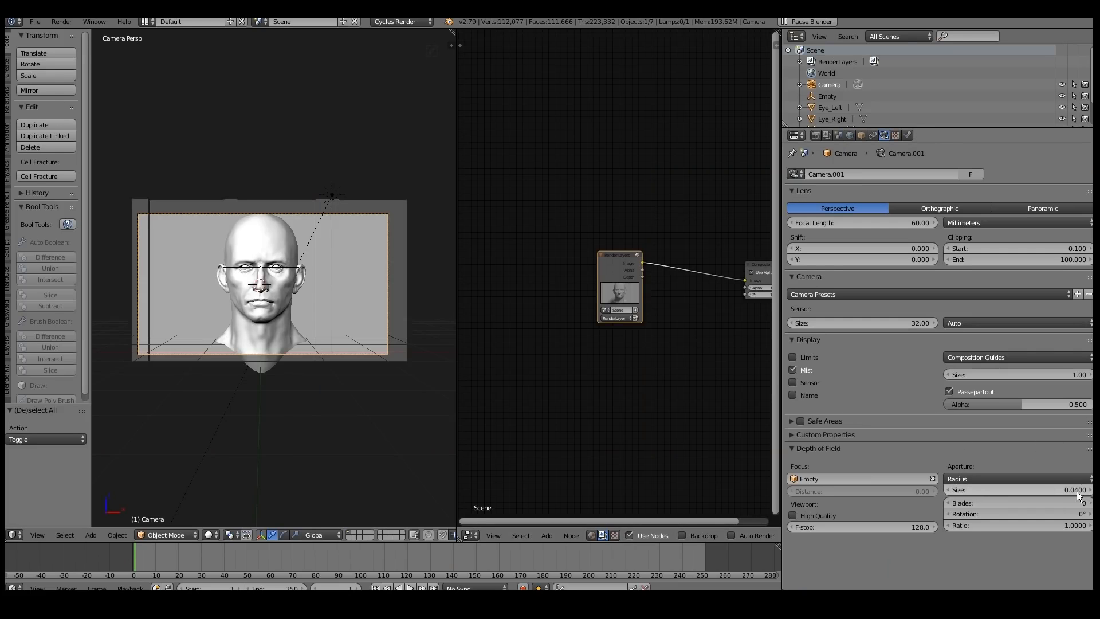
{"action": "scroll", "coordinate": [247, 256], "scroll_direction": "up", "scroll_amount": 3}
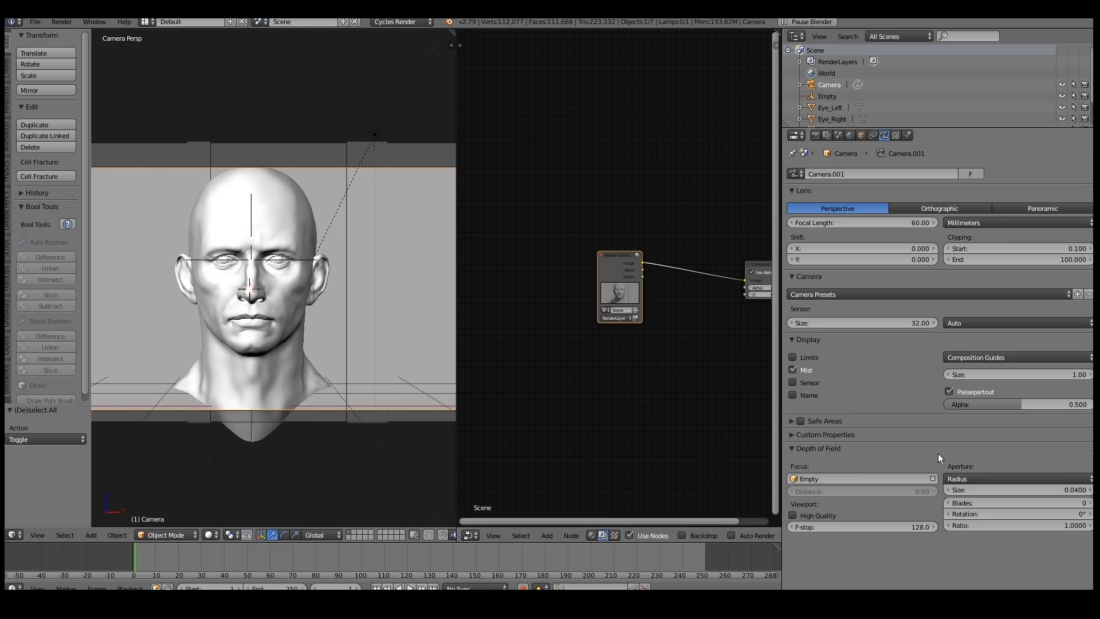
Select the empty at the eyes and preview the head in rendered shading
{"action": "right_click", "coordinate": [304, 259]}
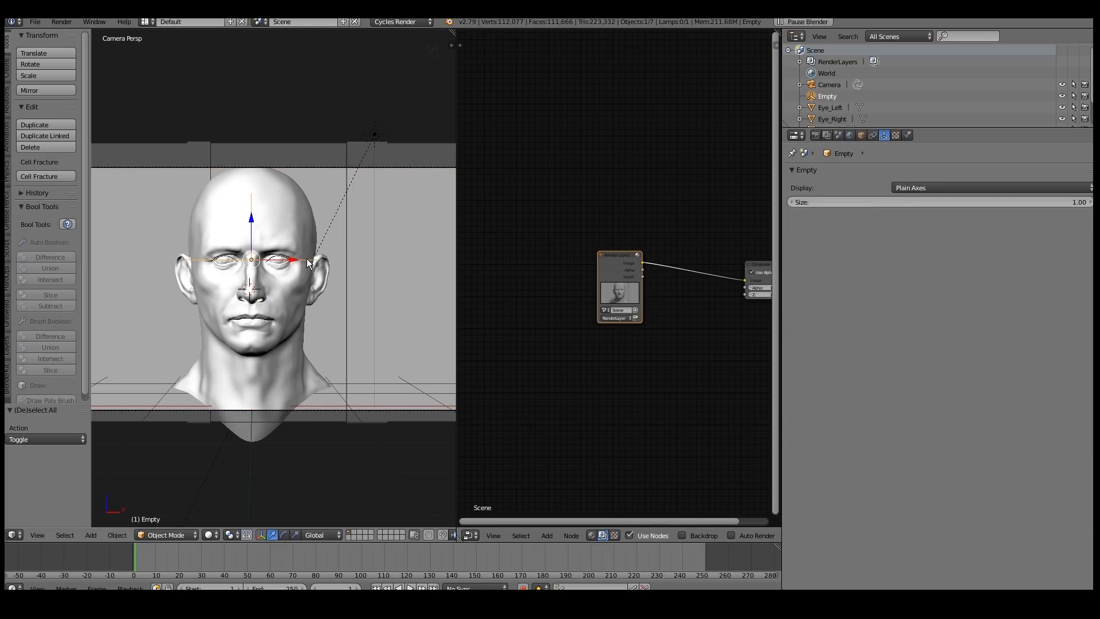
{"action": "scroll", "coordinate": [264, 222], "scroll_direction": "up", "scroll_amount": 3}
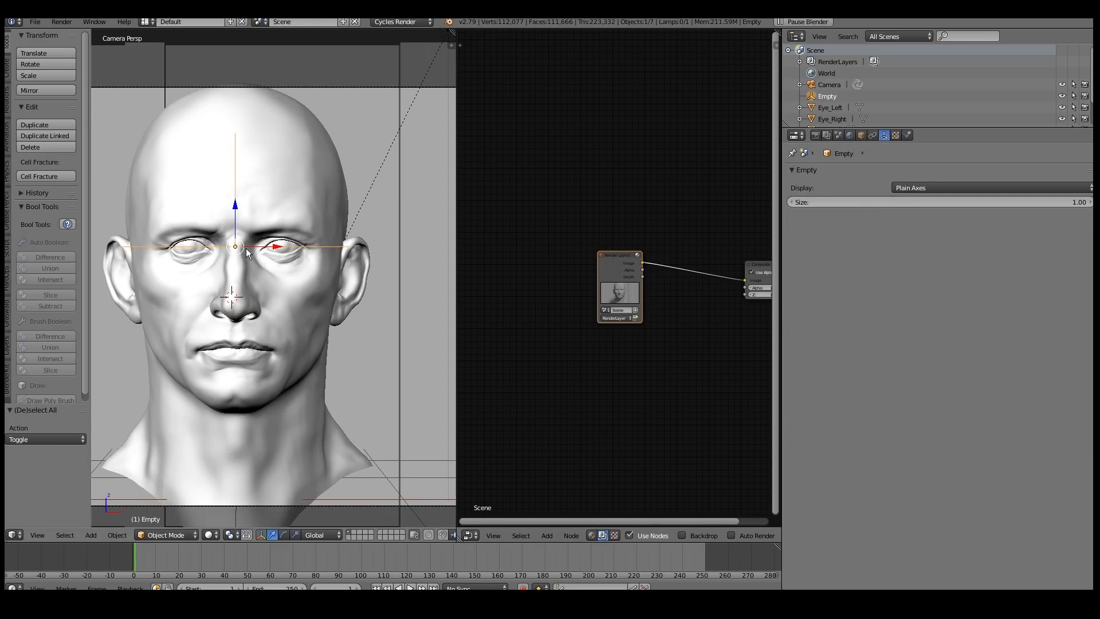
{"action": "key", "text": "shift+z"}
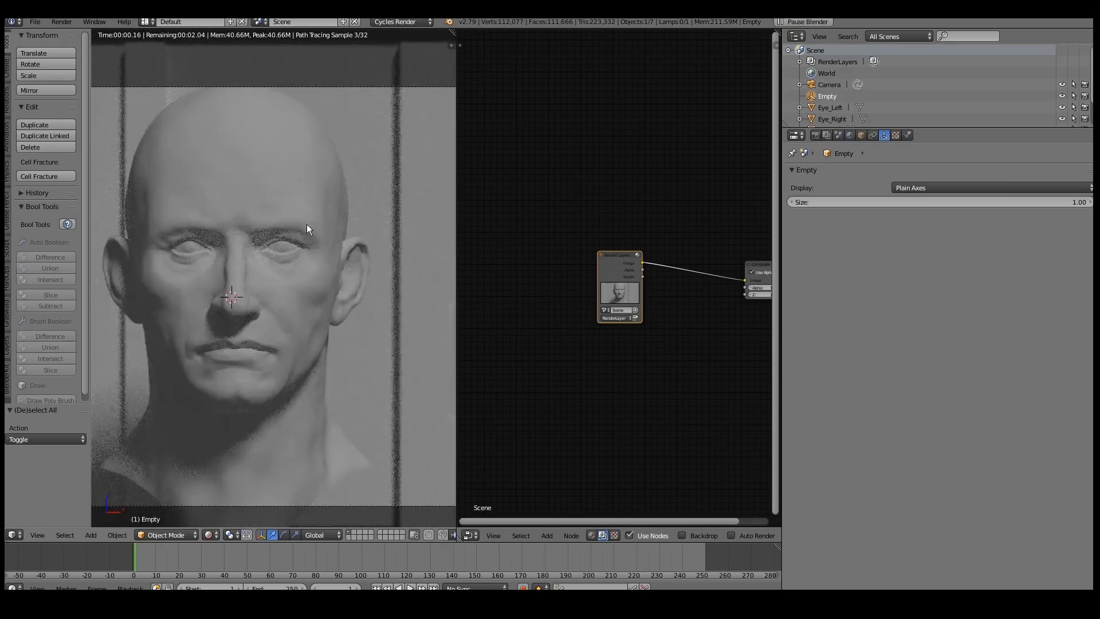
Replace the head's Head_skin material with a new Diffuse BSDF material
{"action": "right_click", "coordinate": [270, 343]}
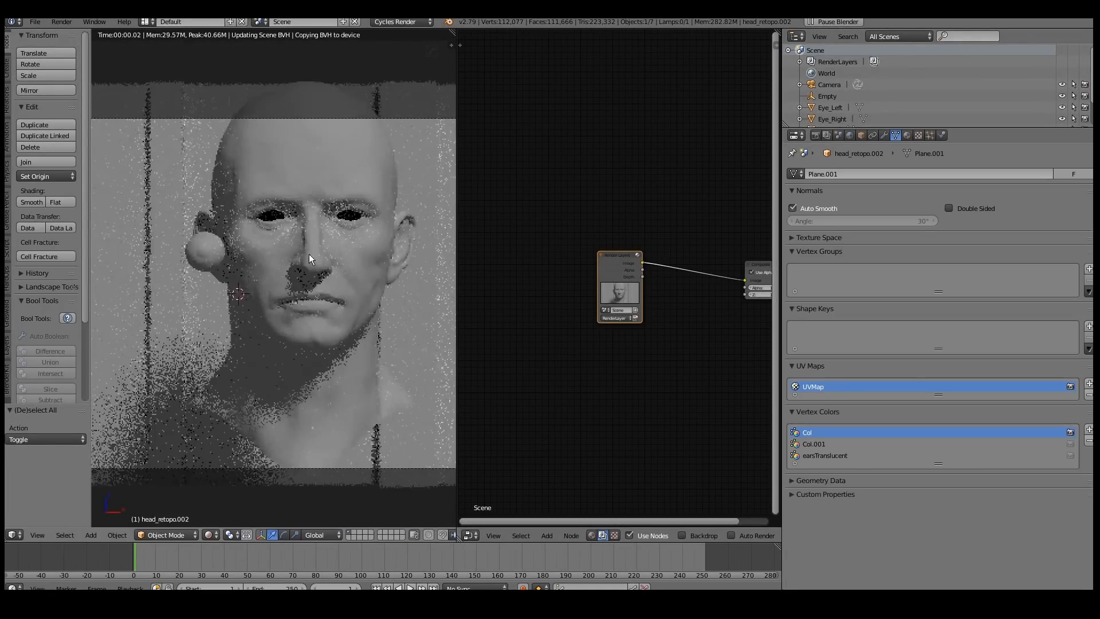
{"action": "left_click", "coordinate": [906, 135]}
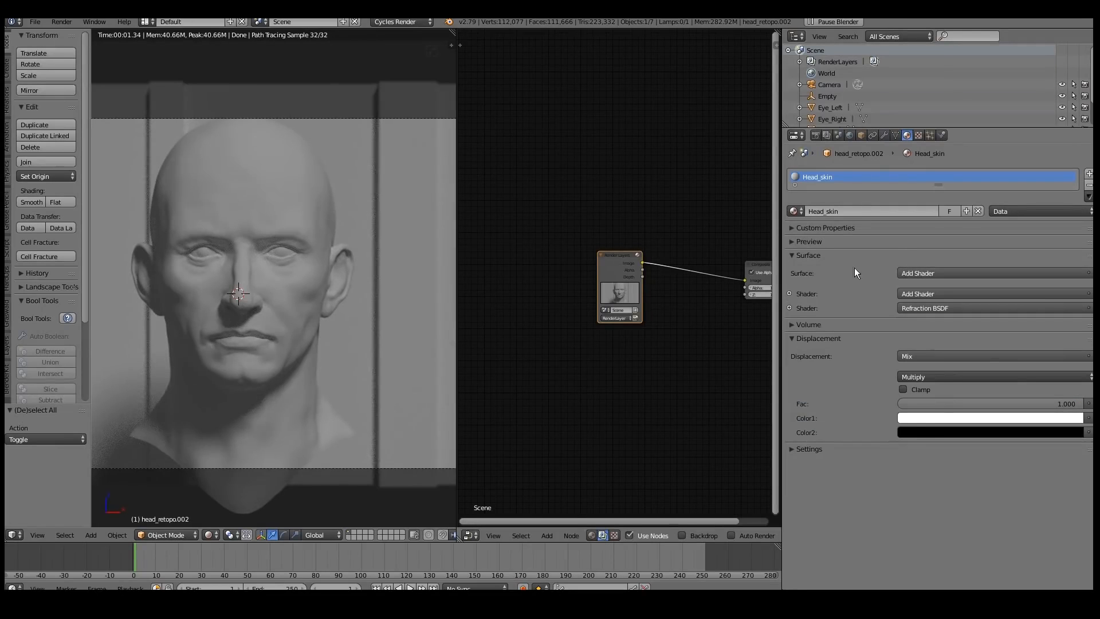
{"action": "left_click", "coordinate": [978, 211]}
{"action": "left_click", "coordinate": [973, 211]}
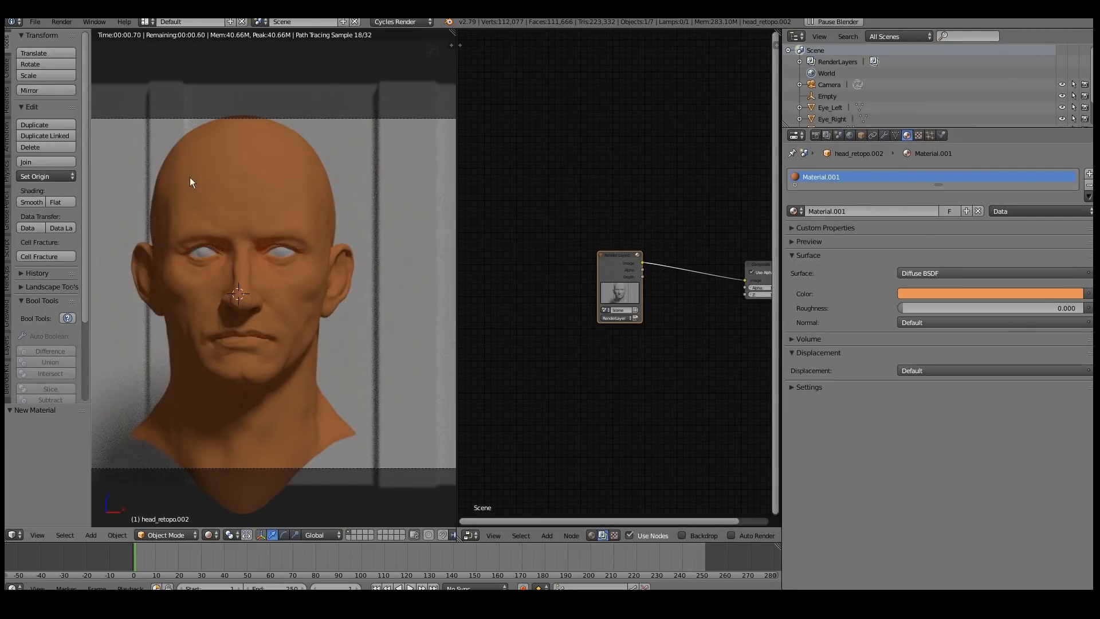
Set the head material's diffuse color to a light skin tone, R 0.800, G 0.485, B 0.341
{"action": "middle_click_drag", "start_coordinate": [253, 236], "coordinate": [233, 246], "text": "shift"}
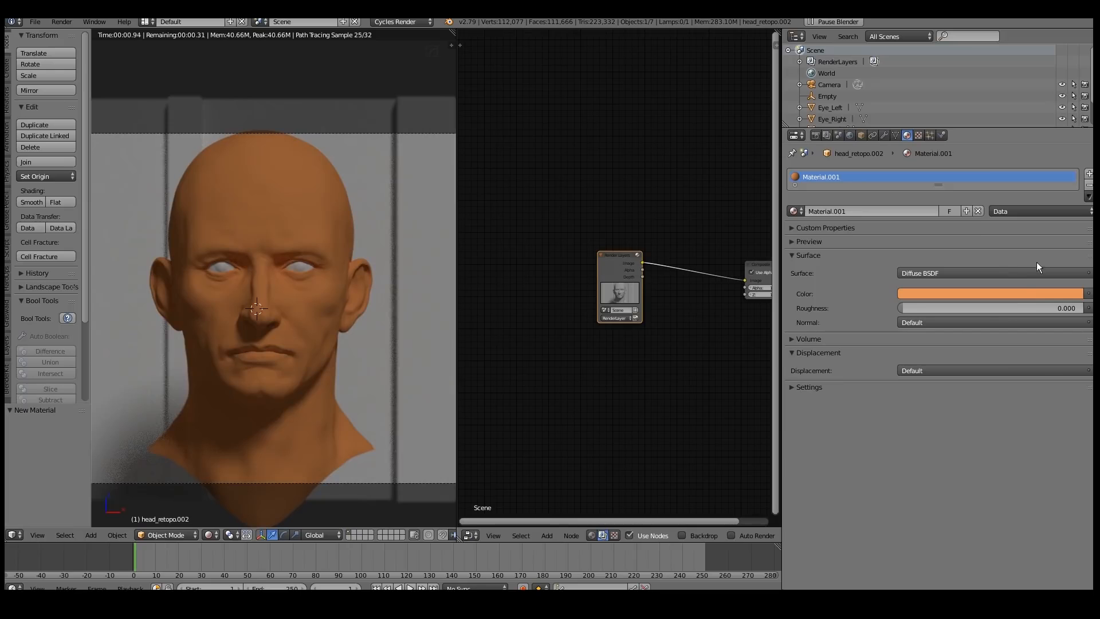
{"action": "left_click", "coordinate": [1023, 294]}
{"action": "left_click", "coordinate": [1029, 207]}
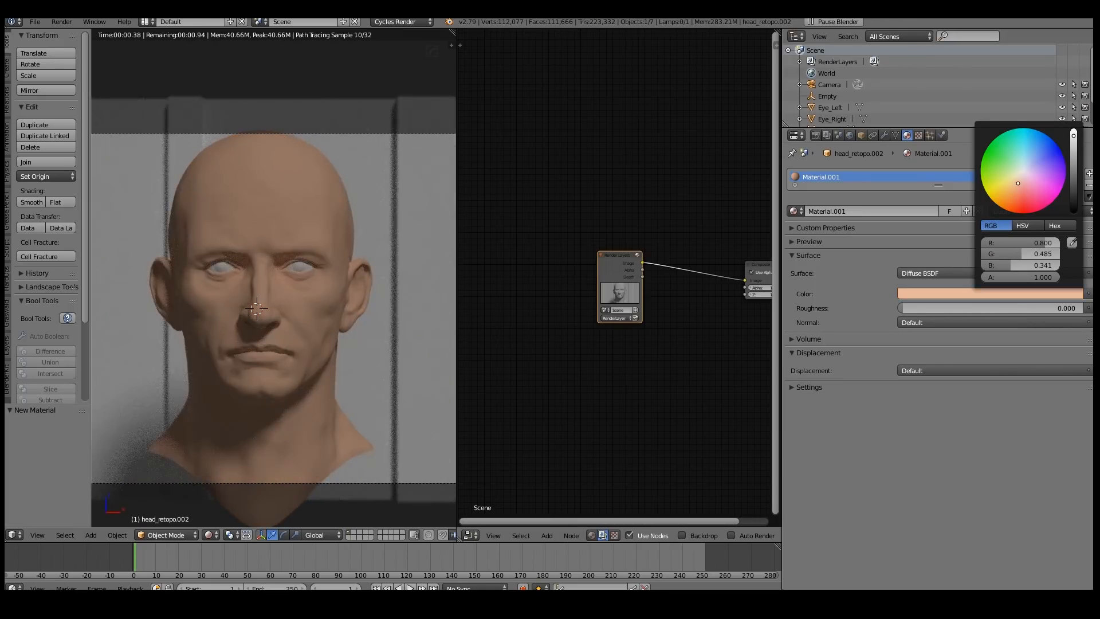
Render the scene with the skin-toned head from the camera view
{"action": "scroll", "coordinate": [283, 249], "scroll_direction": "down", "scroll_amount": 3}
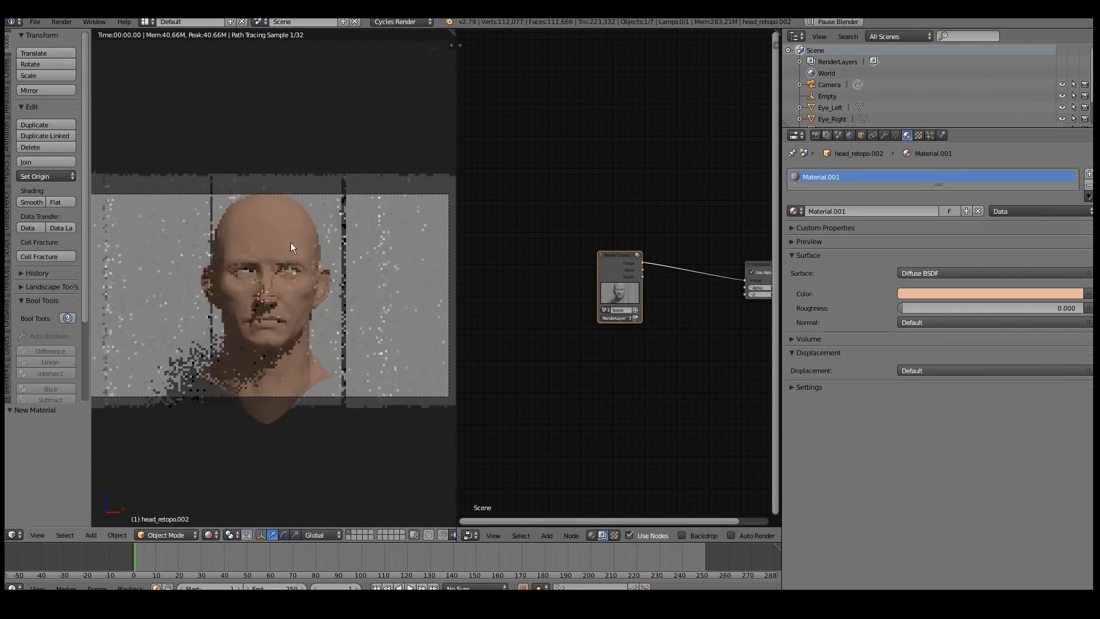
{"action": "scroll", "coordinate": [355, 260], "scroll_direction": "down", "scroll_amount": 2}
{"action": "middle_click_drag", "start_coordinate": [355, 260], "coordinate": [282, 249]}
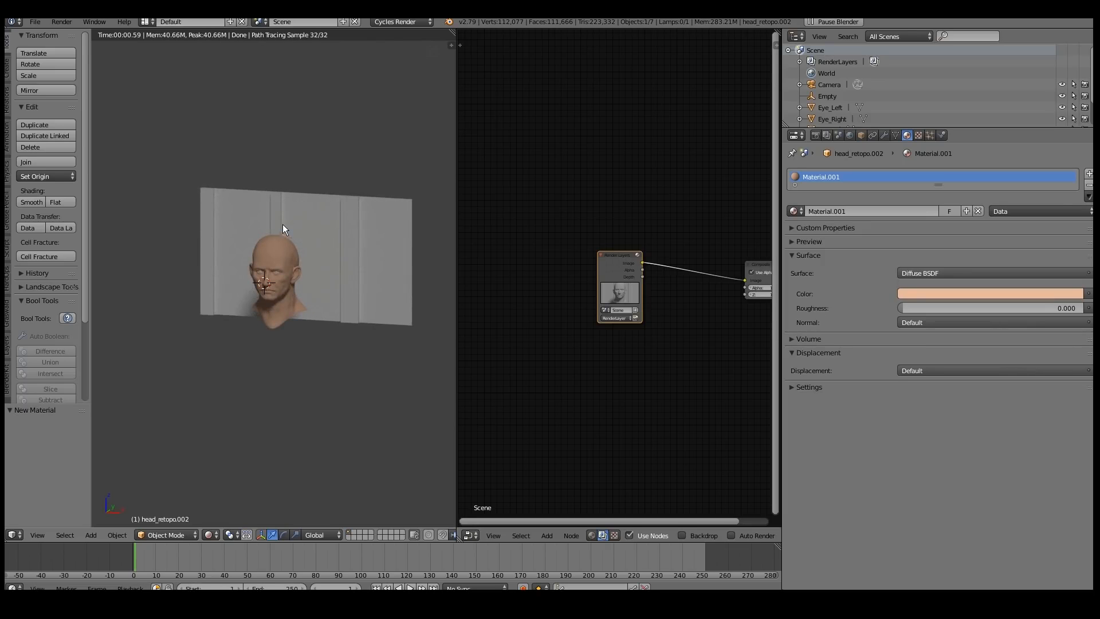
{"action": "key", "text": "KP_0"}
{"action": "scroll", "coordinate": [399, 256], "scroll_direction": "up", "scroll_amount": 2}
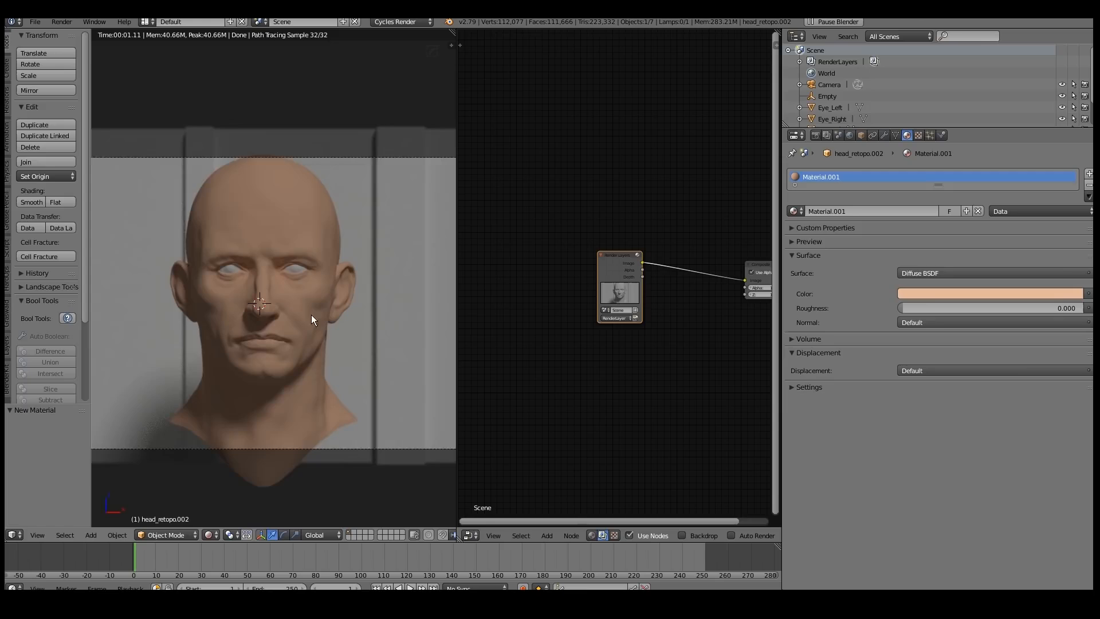
{"action": "scroll", "coordinate": [311, 315], "scroll_direction": "up", "scroll_amount": 1}
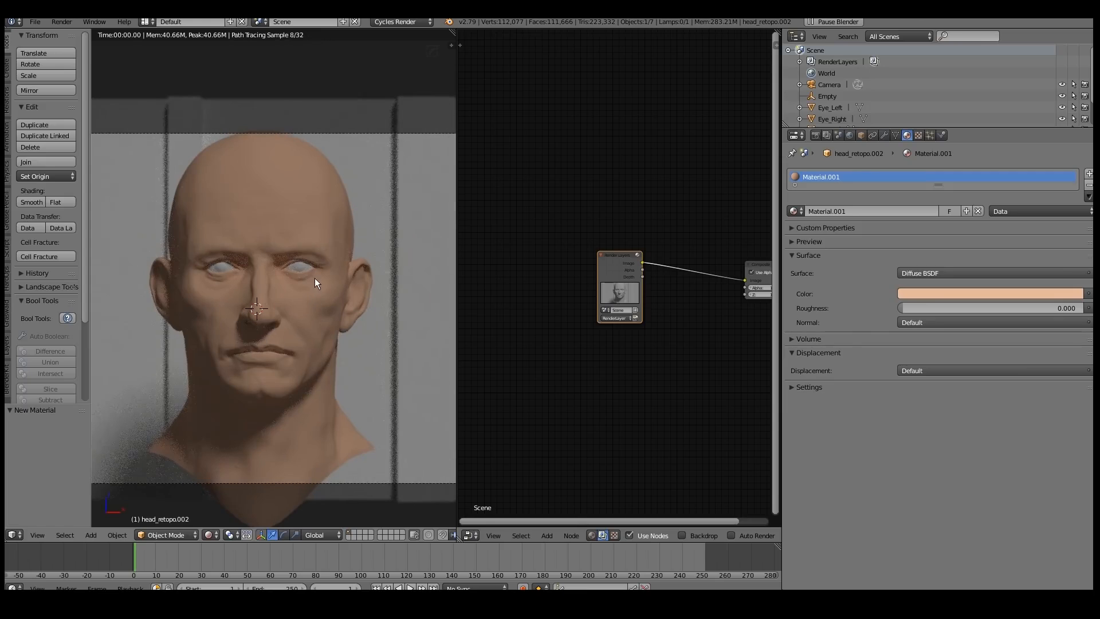
{"action": "middle_click_drag", "start_coordinate": [655, 287], "coordinate": [545, 287]}
{"action": "scroll", "coordinate": [545, 287], "scroll_direction": "up", "scroll_amount": 2}
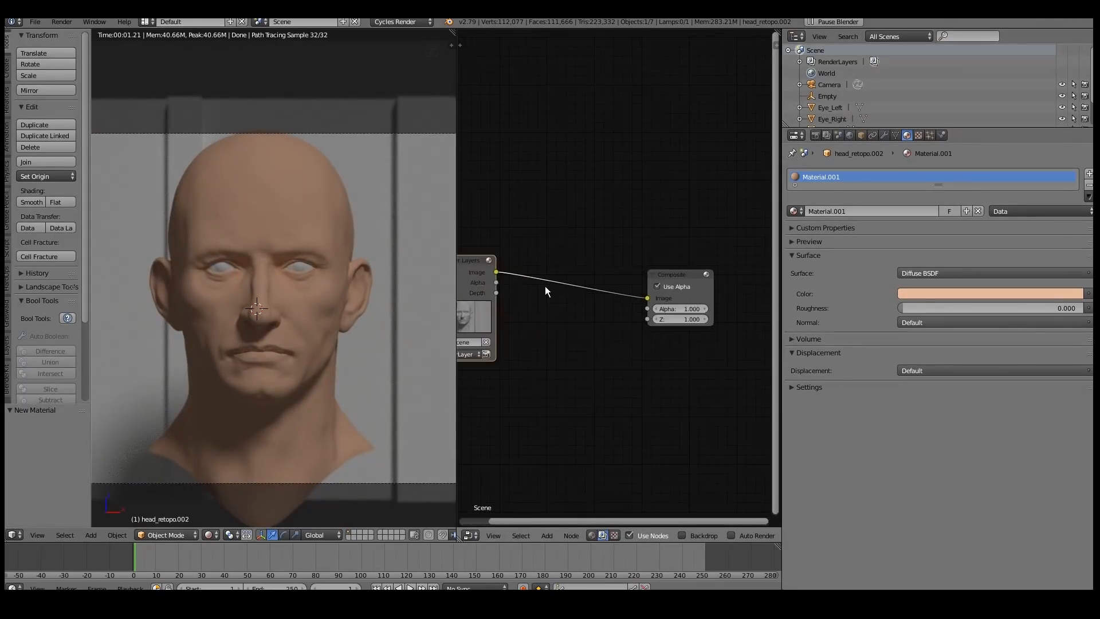
{"action": "scroll", "coordinate": [544, 286], "scroll_direction": "up", "scroll_amount": 1}
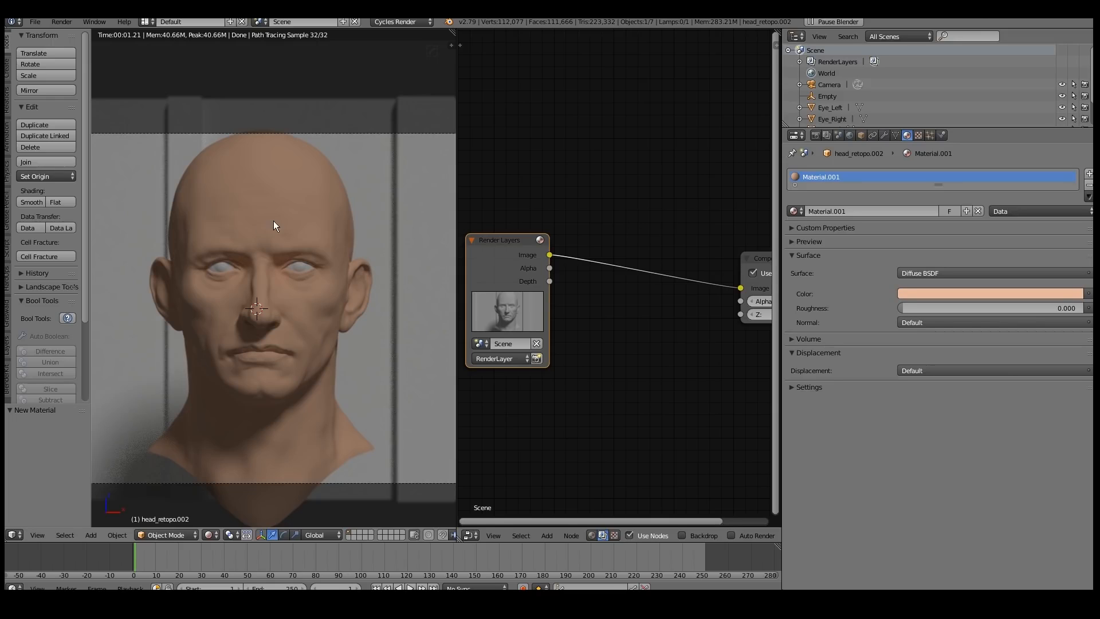
{"action": "key", "text": "F12"}
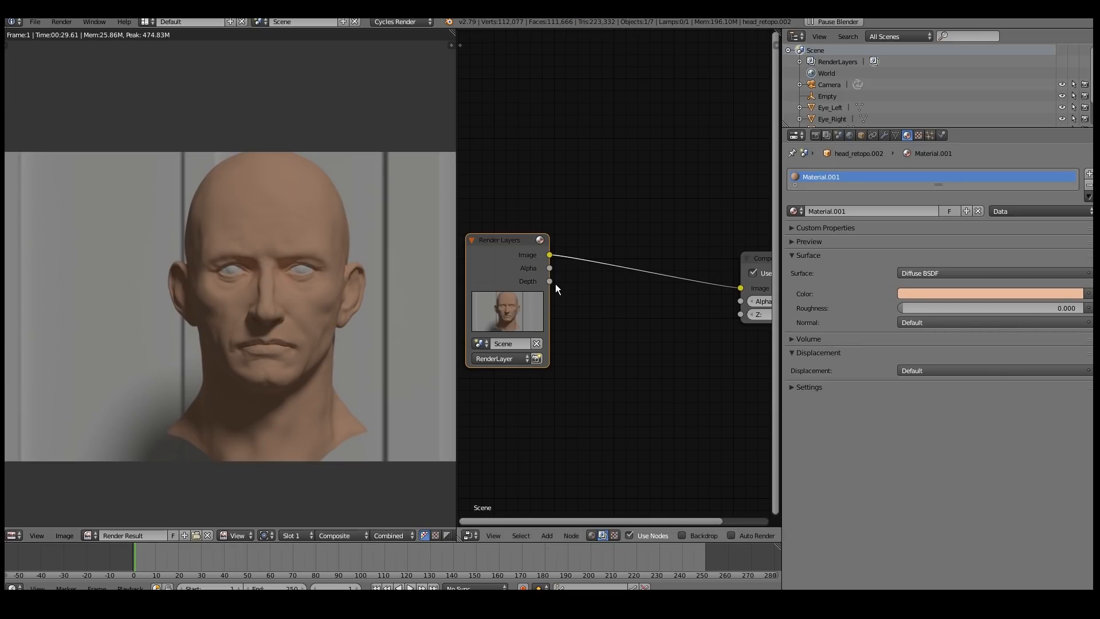
Connect the Render Layers Depth output to the Composite Image input and insert a Normalize node between them
{"action": "left_click_drag", "start_coordinate": [549, 281], "coordinate": [741, 288]}
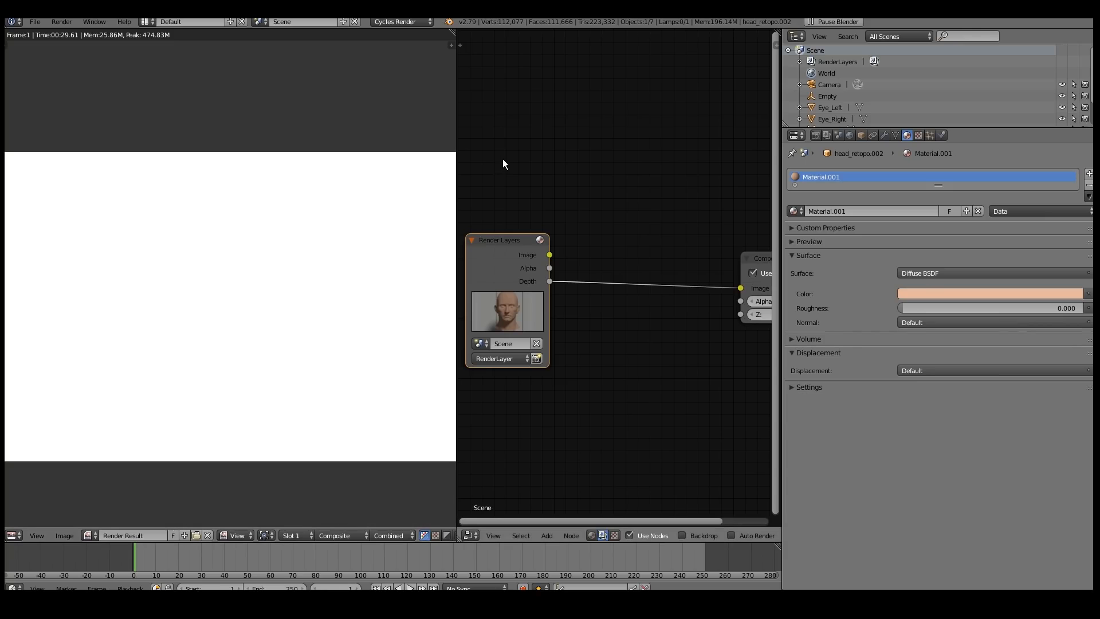
{"action": "key", "text": "shift+a"}
{"action": "mouse_move", "coordinate": [512, 160]}
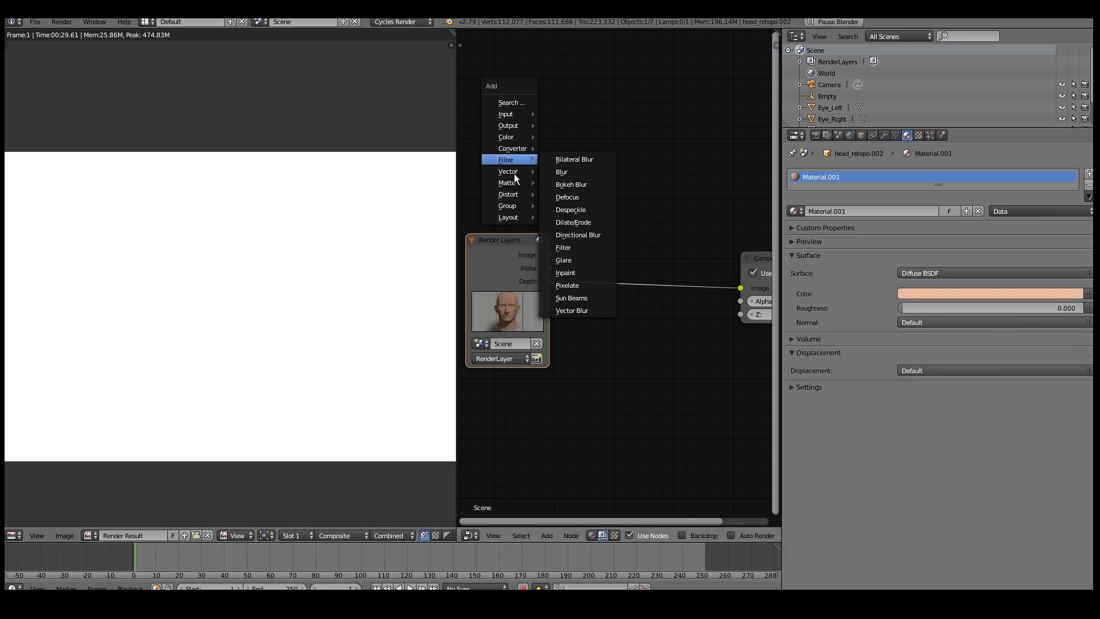
{"action": "left_click", "coordinate": [573, 210]}
{"action": "left_click", "coordinate": [597, 263]}
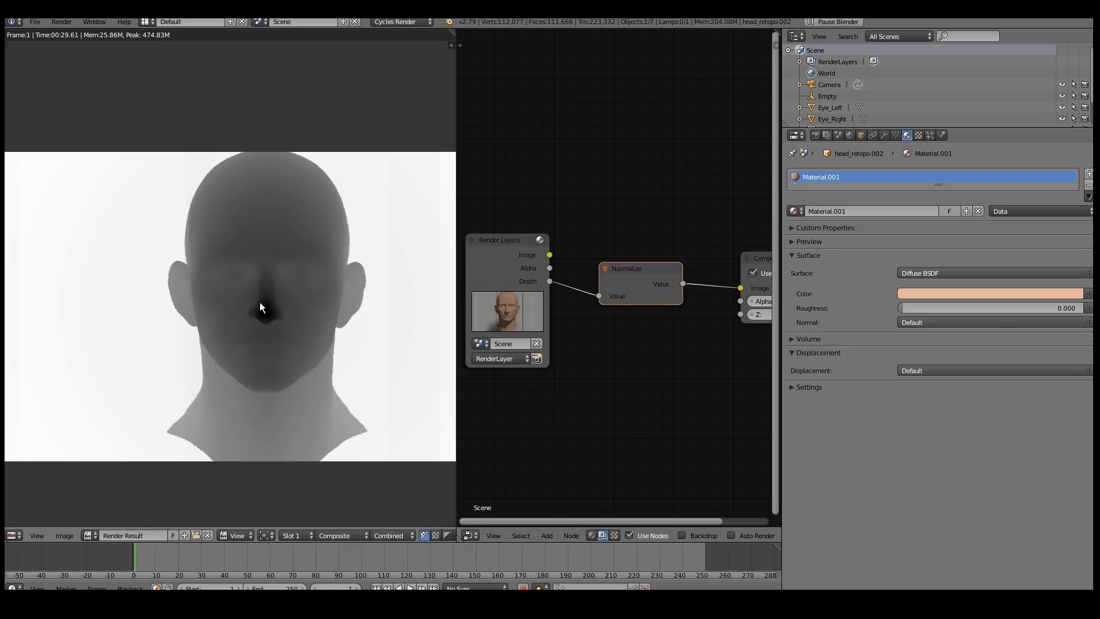
Examine the normalized depth image closely, especially the edges around the ear and the side of the head
{"action": "scroll", "coordinate": [266, 276], "scroll_direction": "up", "scroll_amount": 2}
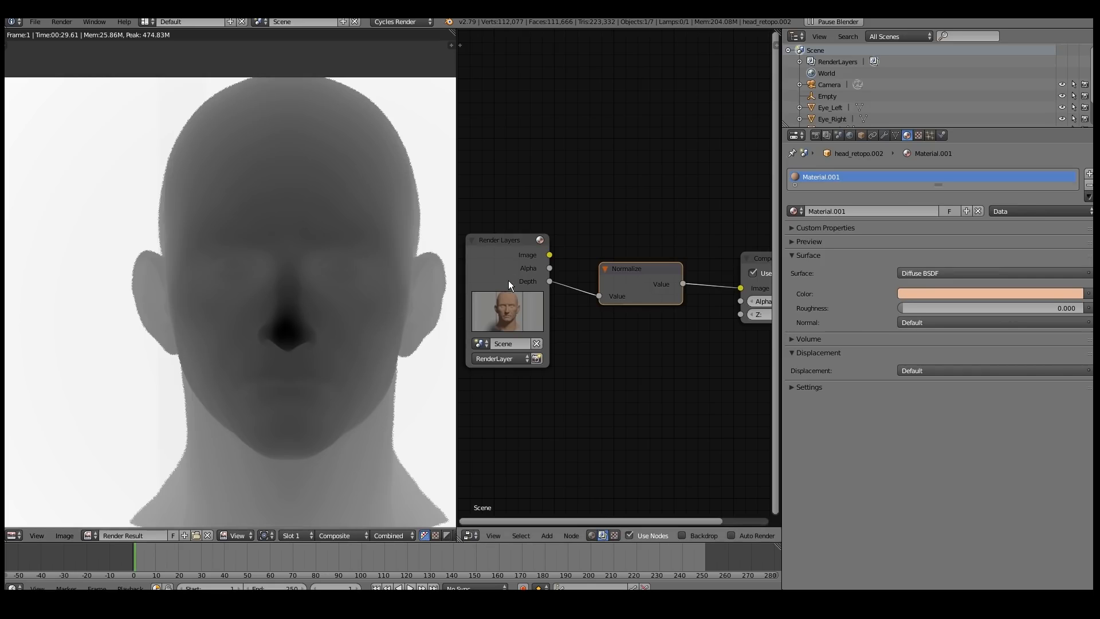
{"action": "scroll", "coordinate": [101, 248], "scroll_direction": "up", "scroll_amount": 2}
{"action": "scroll", "coordinate": [200, 246], "scroll_direction": "down", "scroll_amount": 2}
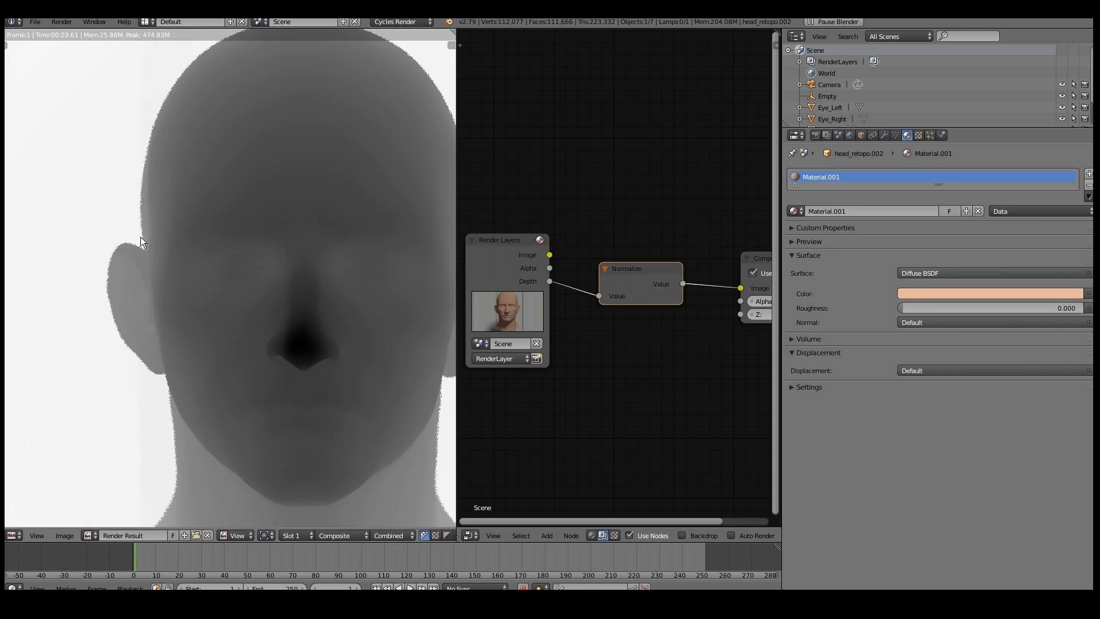
{"action": "scroll", "coordinate": [218, 273], "scroll_direction": "up", "scroll_amount": 3}
{"action": "scroll", "coordinate": [218, 274], "scroll_direction": "up", "scroll_amount": 3}
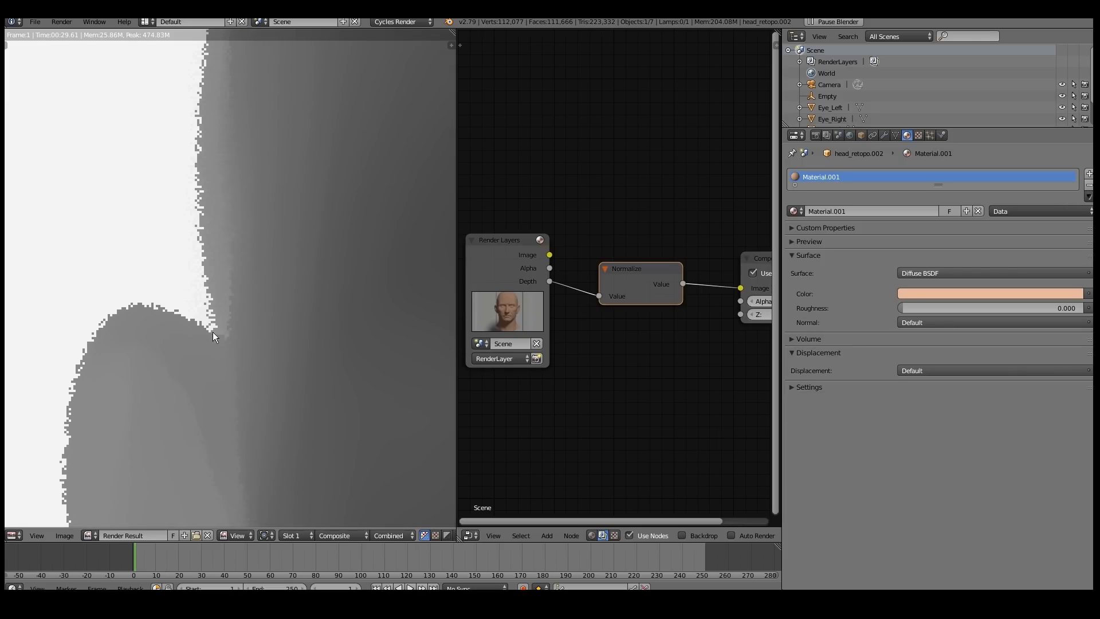
{"action": "scroll", "coordinate": [245, 277], "scroll_direction": "down", "scroll_amount": 6}
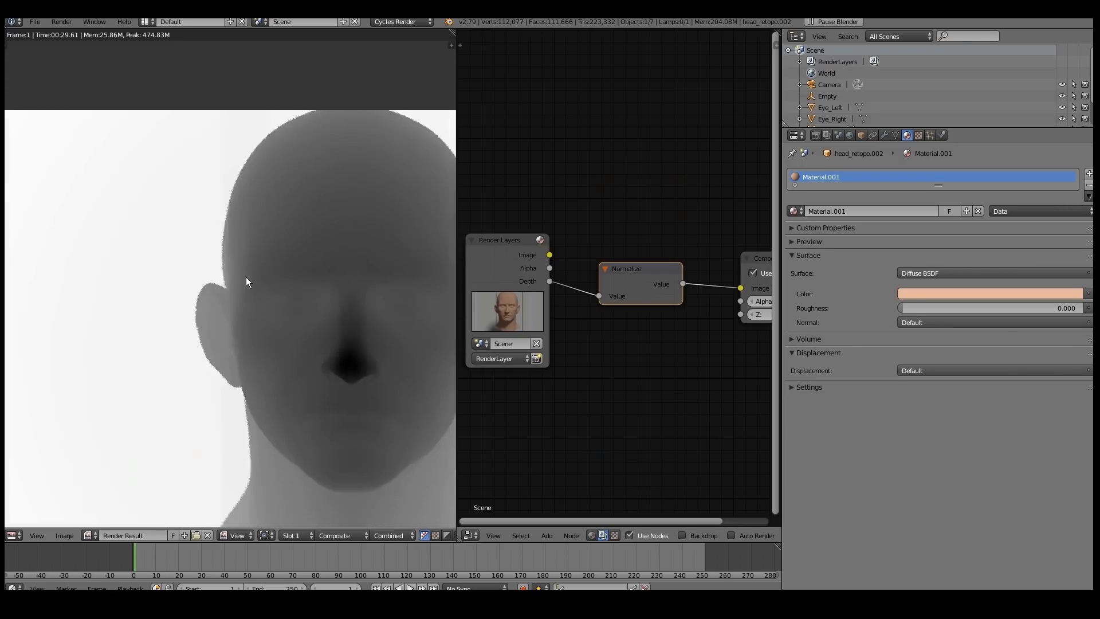
{"action": "scroll", "coordinate": [315, 265], "scroll_direction": "up", "scroll_amount": 1}
{"action": "scroll", "coordinate": [302, 269], "scroll_direction": "right", "scroll_amount": 2, "text": "ctrl"}
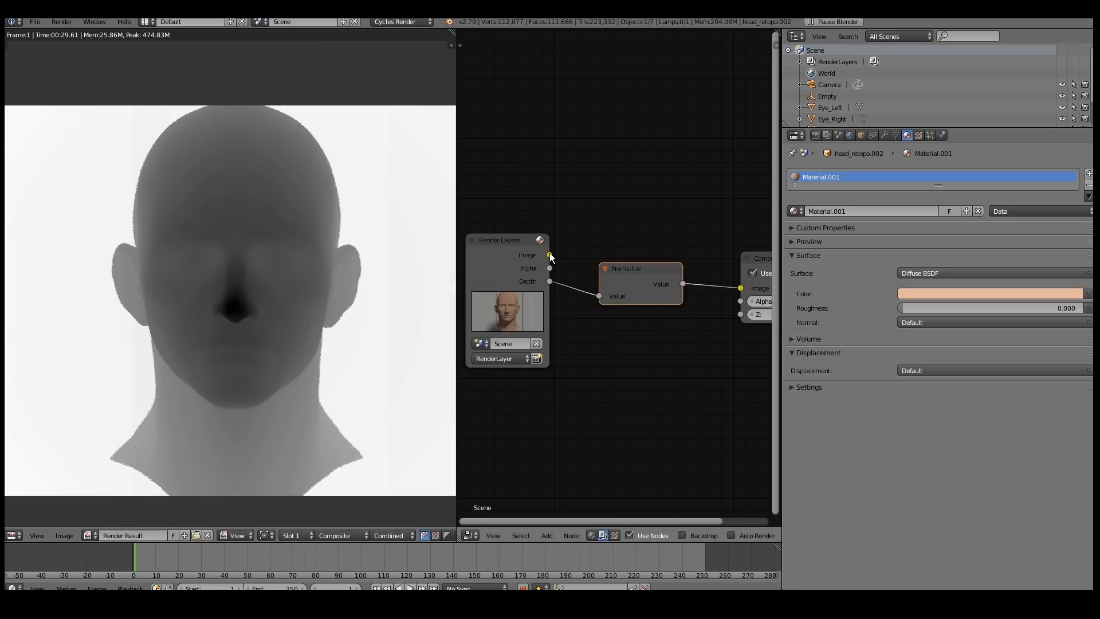
Delete the Normalize node and reconnect the Render Layers Image output to the Composite Image input
{"action": "key", "text": "ctrl+x"}
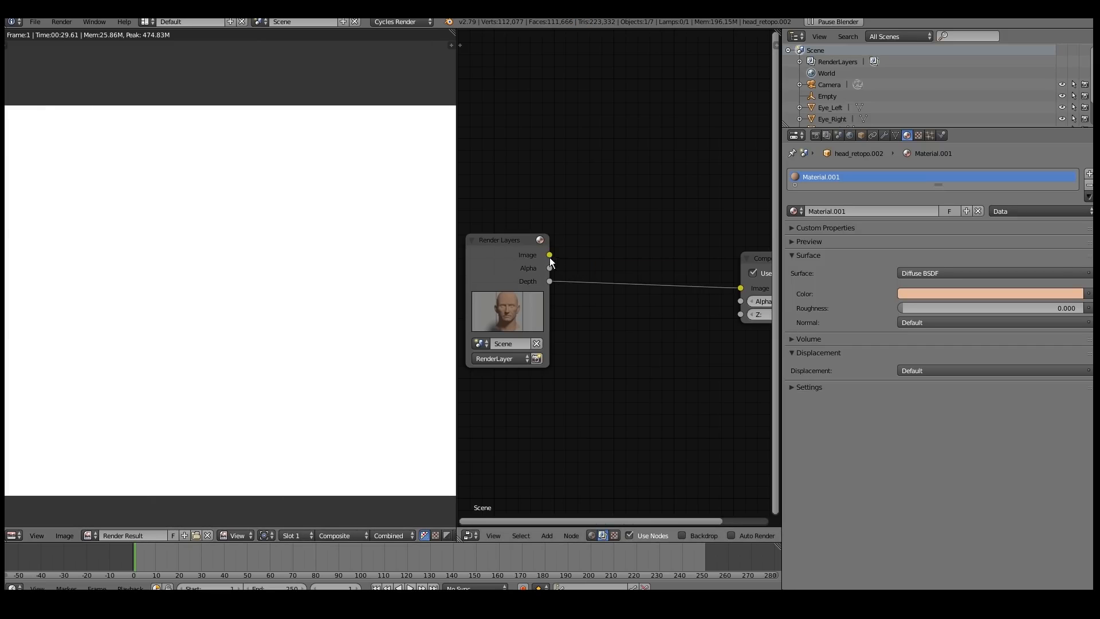
{"action": "left_click_drag", "start_coordinate": [549, 254], "coordinate": [740, 287]}
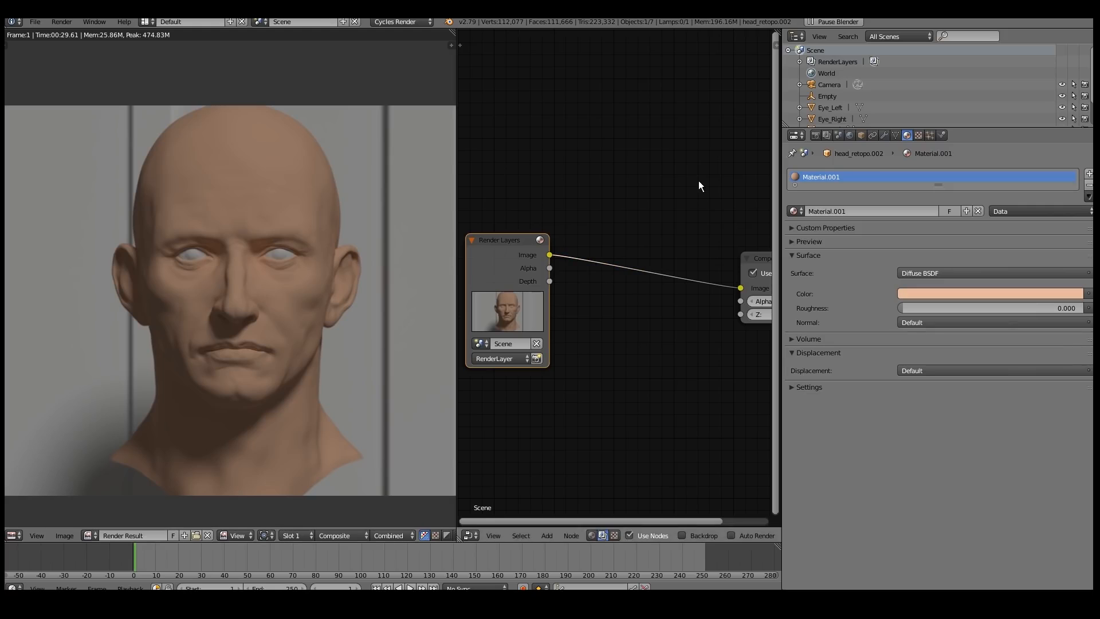
Enable the Mist pass for the render layer
{"action": "left_click", "coordinate": [827, 136]}
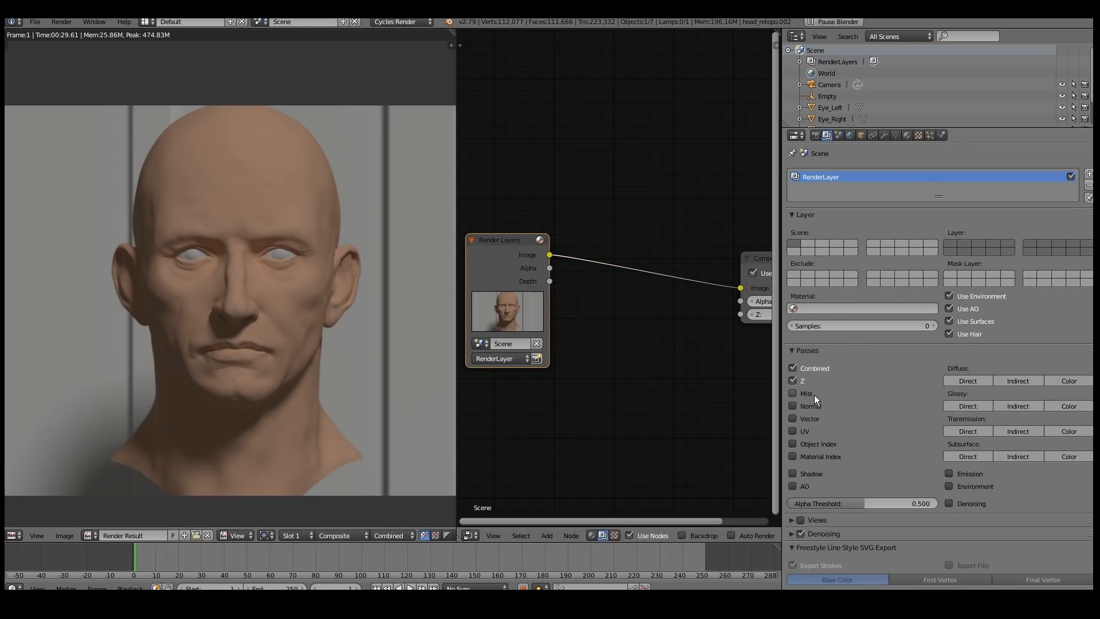
{"action": "left_click", "coordinate": [793, 393]}
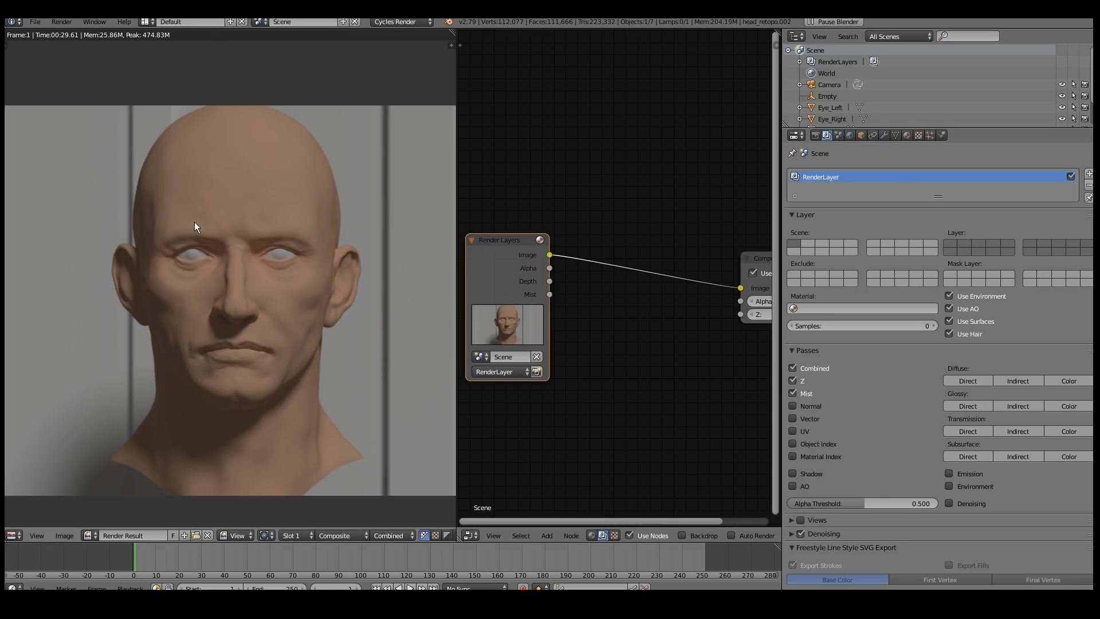
Return to the 3D view in wireframe, select the camera and show its mist range line from the top
{"action": "key", "text": "Escape"}
{"action": "key", "text": "z"}
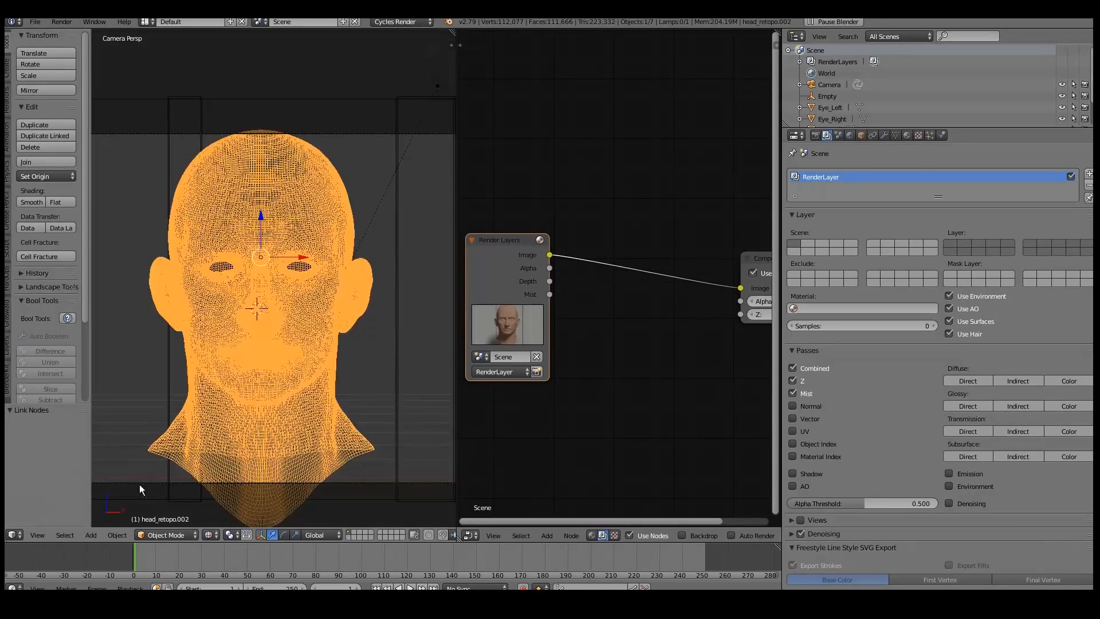
{"action": "right_click", "coordinate": [139, 484]}
{"action": "left_click", "coordinate": [886, 136]}
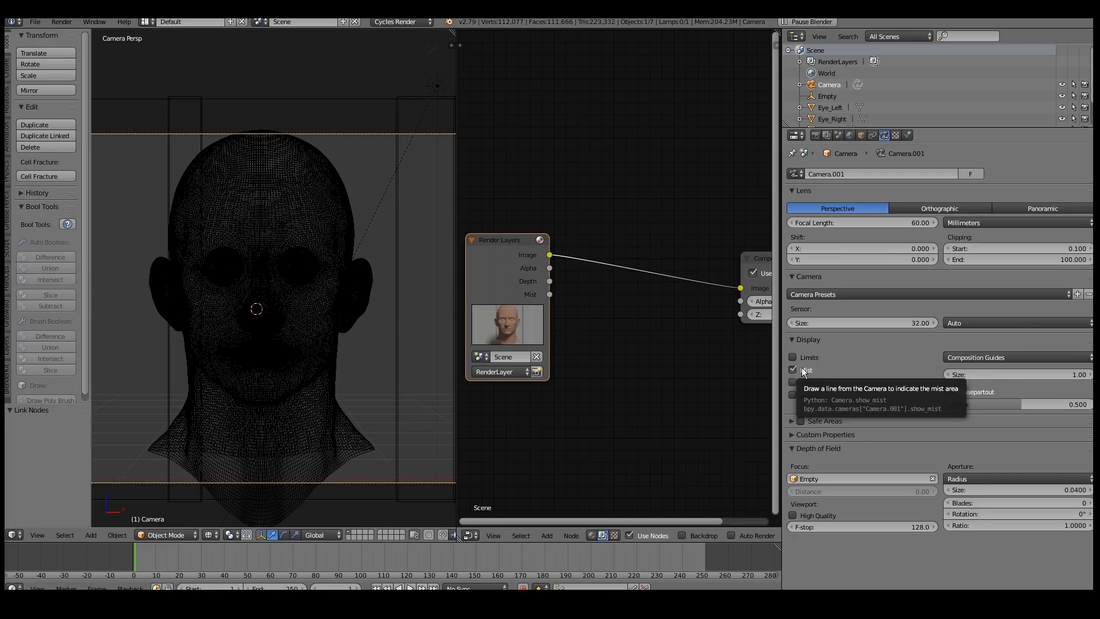
{"action": "key", "text": "KP_7"}
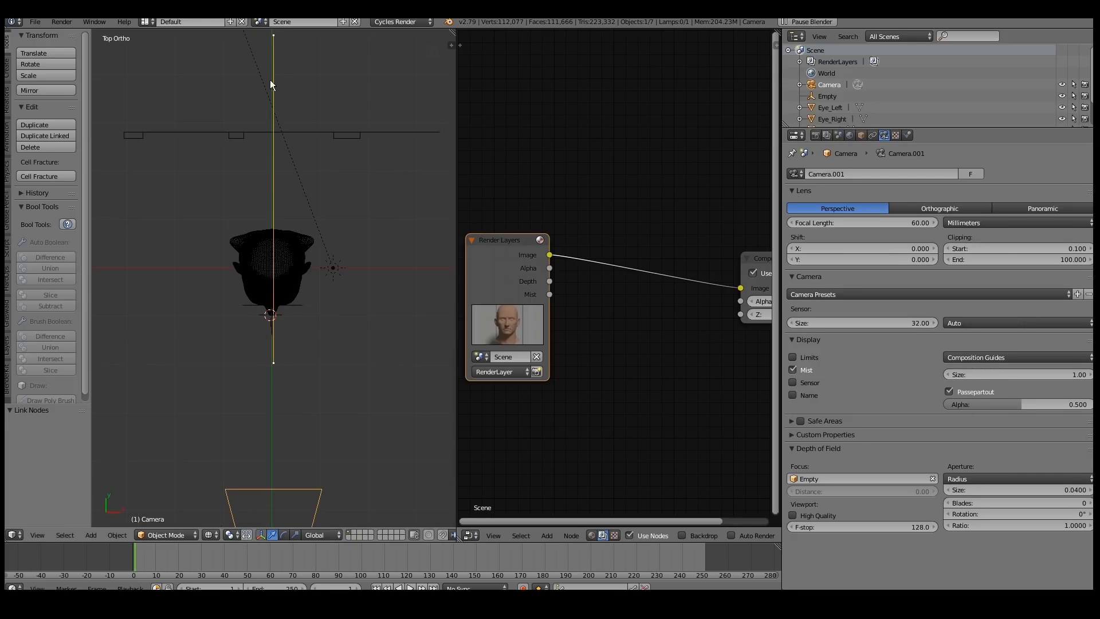
{"action": "middle_click_drag", "start_coordinate": [300, 202], "coordinate": [291, 241], "text": "shift"}
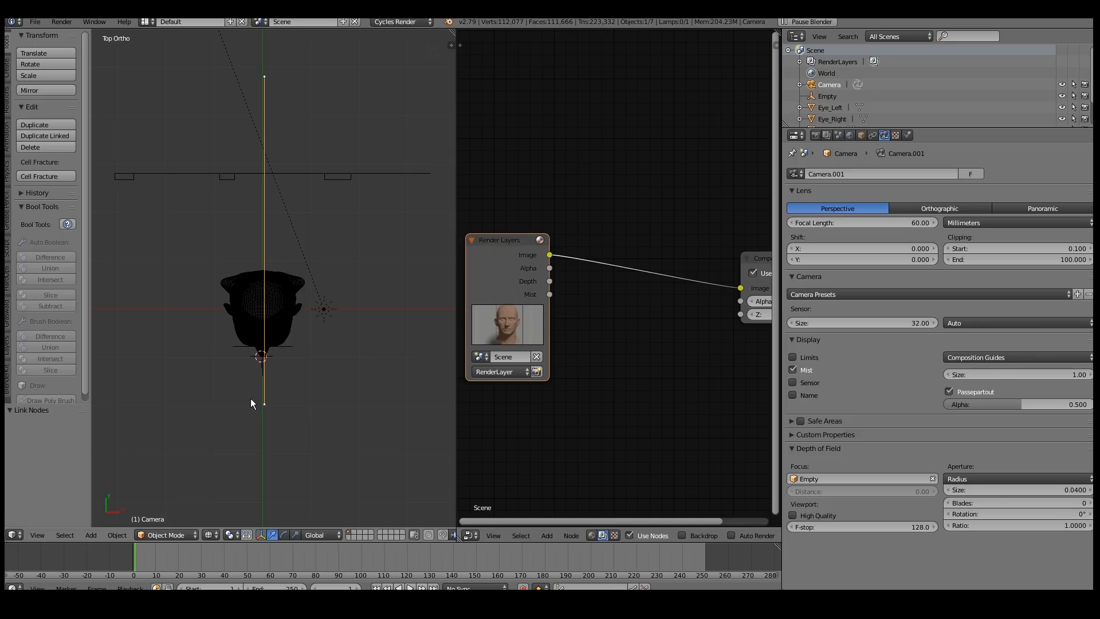
Set the world's mist pass start to 7.14 so the range begins just in front of the nose
{"action": "left_click", "coordinate": [849, 135]}
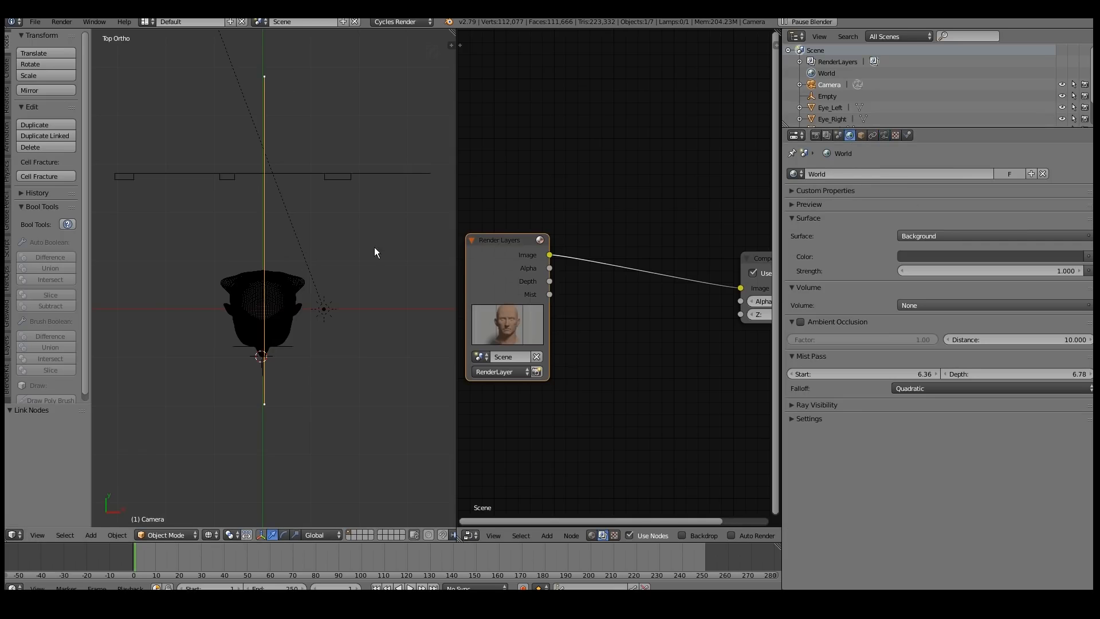
{"action": "middle_click", "coordinate": [287, 229]}
{"action": "middle_click_drag", "start_coordinate": [260, 407], "coordinate": [274, 362]}
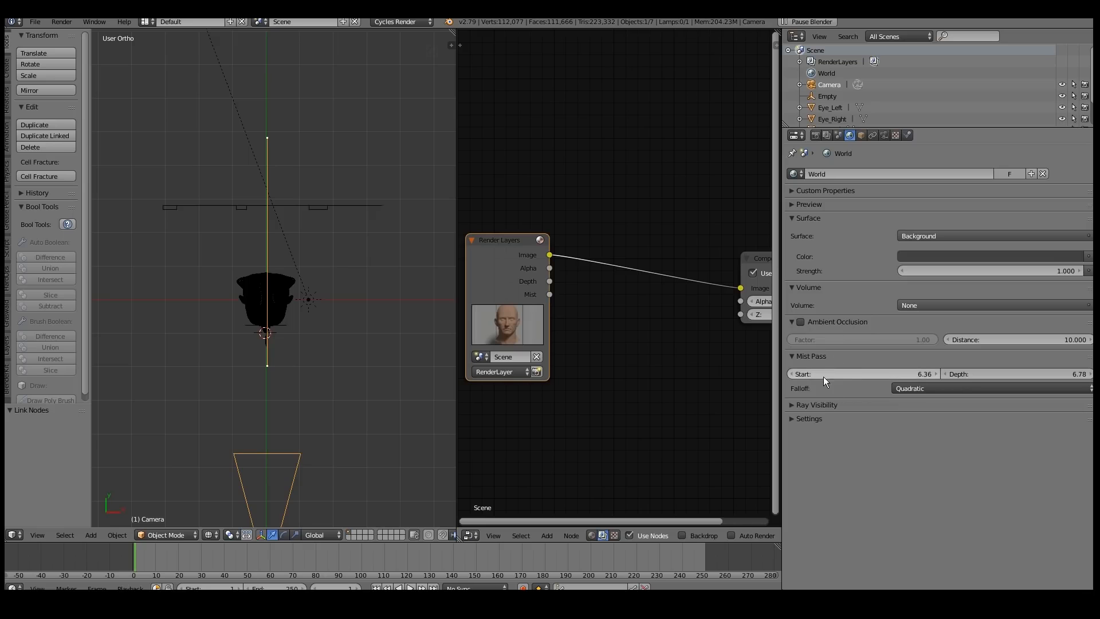
{"action": "left_click_drag", "start_coordinate": [894, 373], "coordinate": [959, 373]}
{"action": "scroll", "coordinate": [287, 366], "scroll_direction": "up", "scroll_amount": 2}
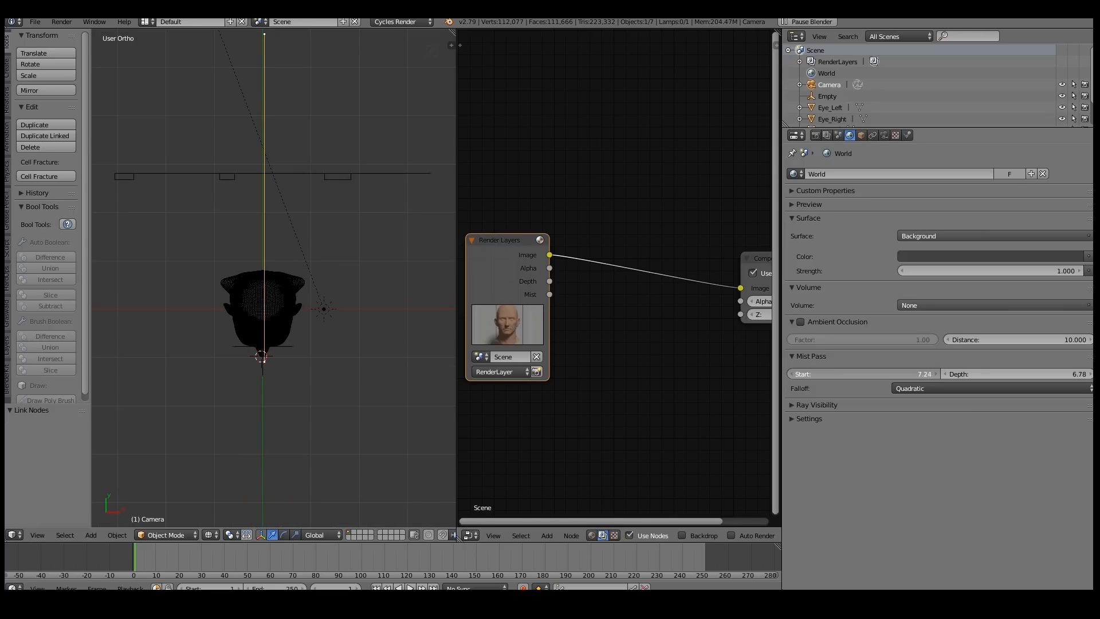
{"action": "scroll", "coordinate": [280, 379], "scroll_direction": "up", "scroll_amount": 2}
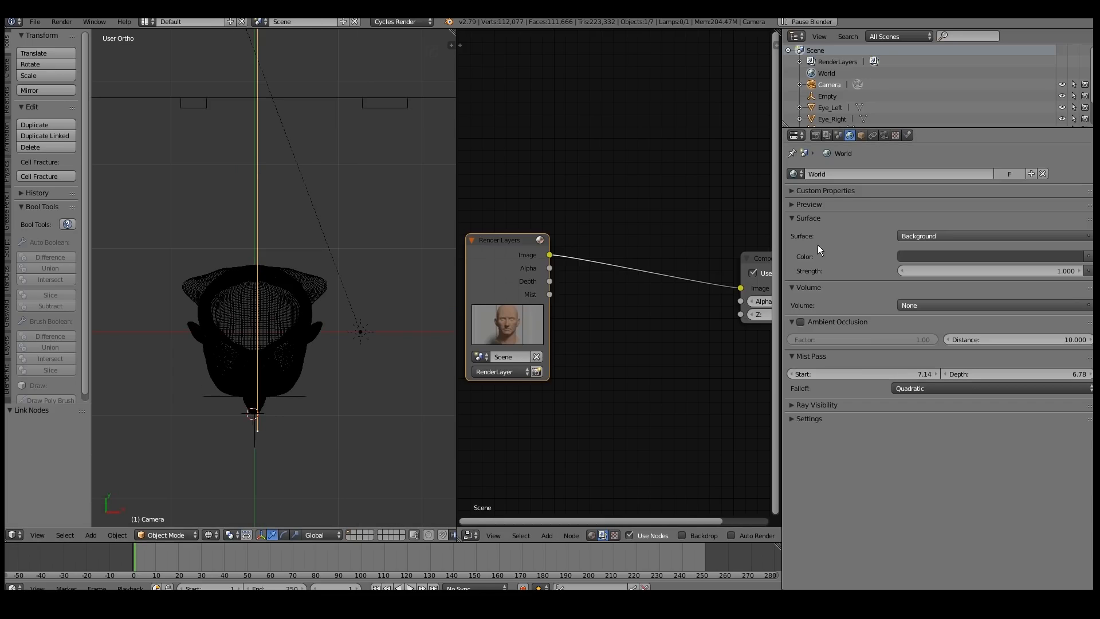
Set the mist pass depth to 4.14 so the range ends just behind the back wall, and check it from several angles
{"action": "scroll", "coordinate": [283, 142], "scroll_direction": "down", "scroll_amount": 2}
{"action": "middle_click_drag", "start_coordinate": [283, 143], "coordinate": [267, 193], "text": "shift"}
{"action": "left_click_drag", "start_coordinate": [1037, 373], "coordinate": [887, 374]}
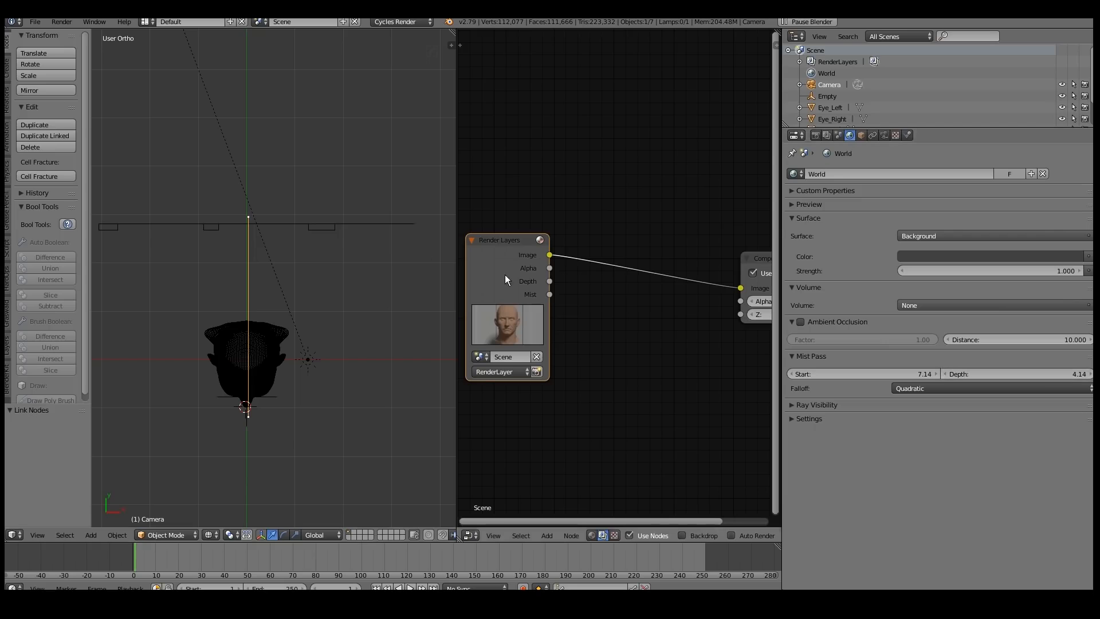
{"action": "middle_click_drag", "start_coordinate": [281, 252], "coordinate": [300, 179]}
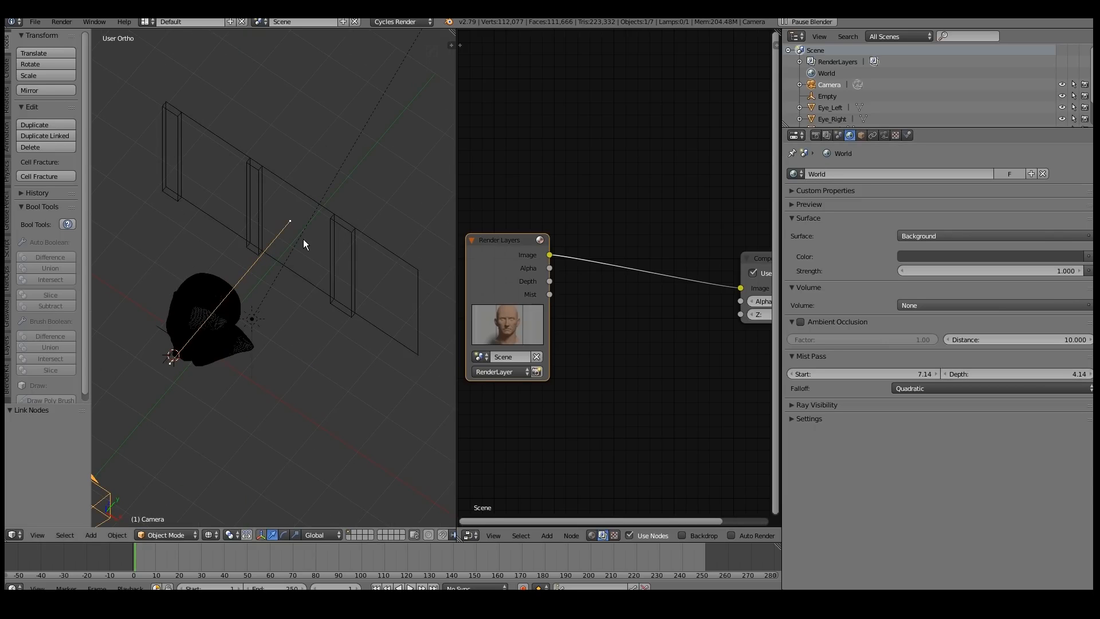
{"action": "middle_click_drag", "start_coordinate": [252, 274], "coordinate": [238, 256]}
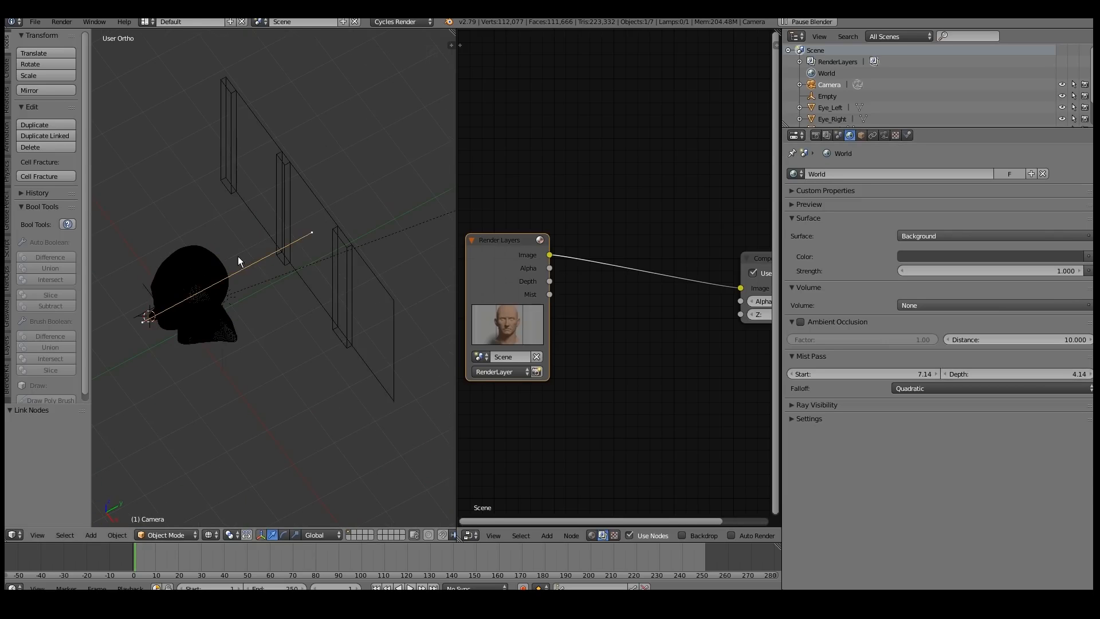
{"action": "key", "text": "KP_7"}
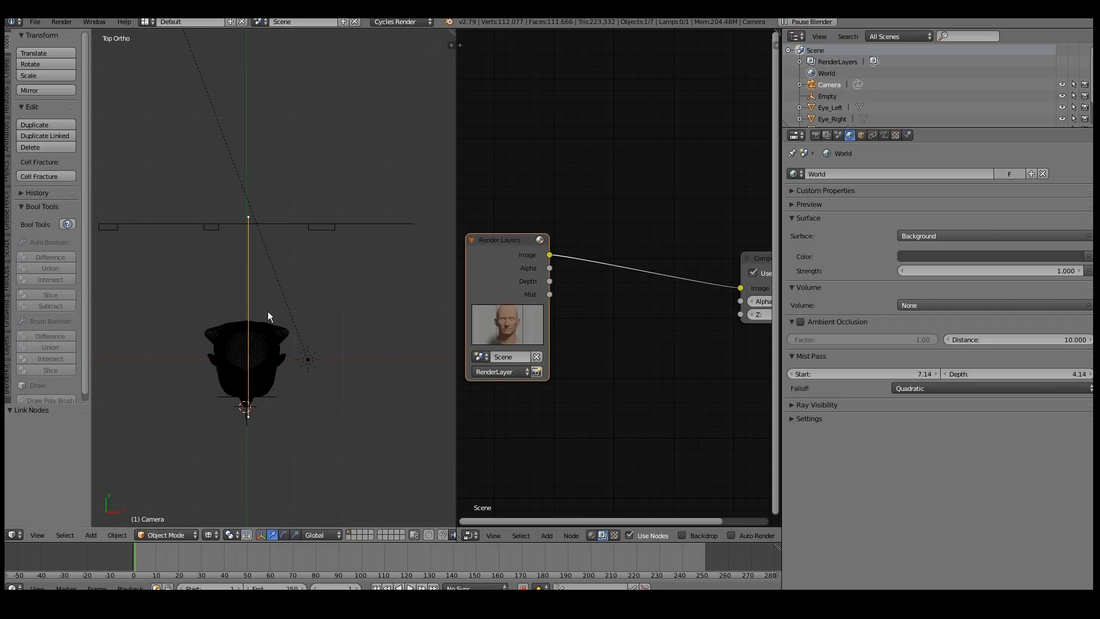
{"action": "scroll", "coordinate": [272, 312], "scroll_direction": "down", "scroll_amount": 2}
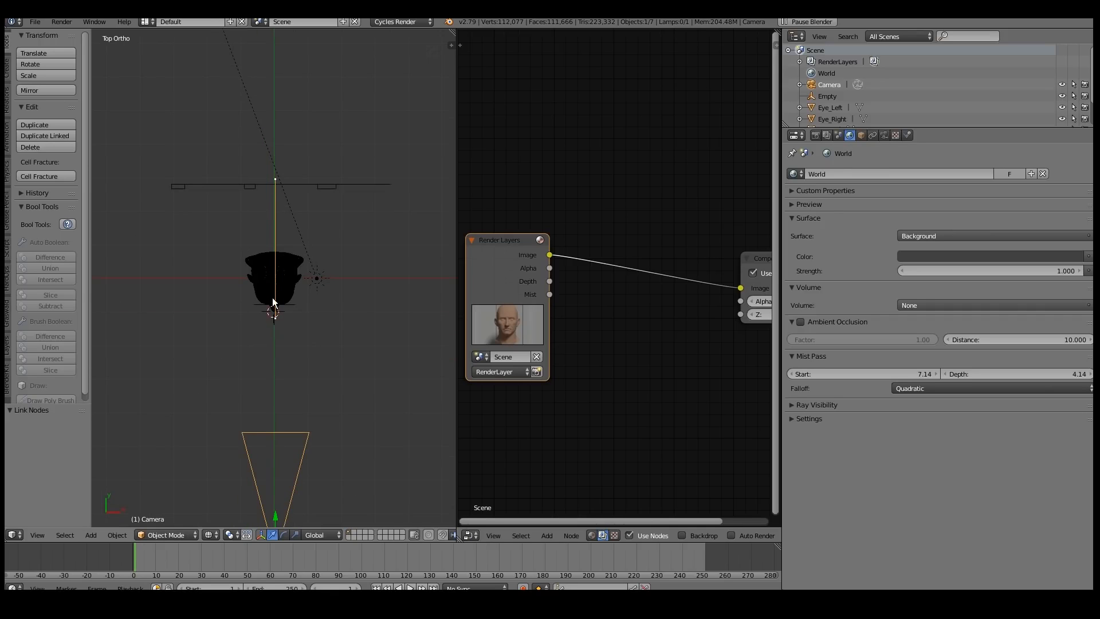
{"action": "scroll", "coordinate": [269, 289], "scroll_direction": "up", "scroll_amount": 2}
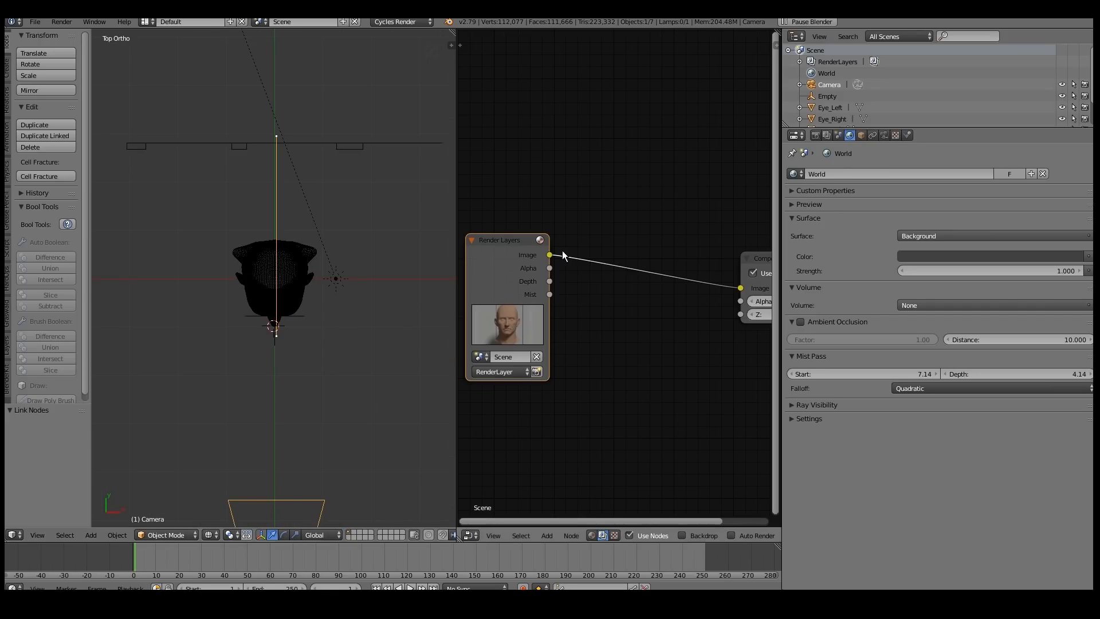
Render the head scene from the camera view with the Mist pass included
{"action": "left_click", "coordinate": [826, 136]}
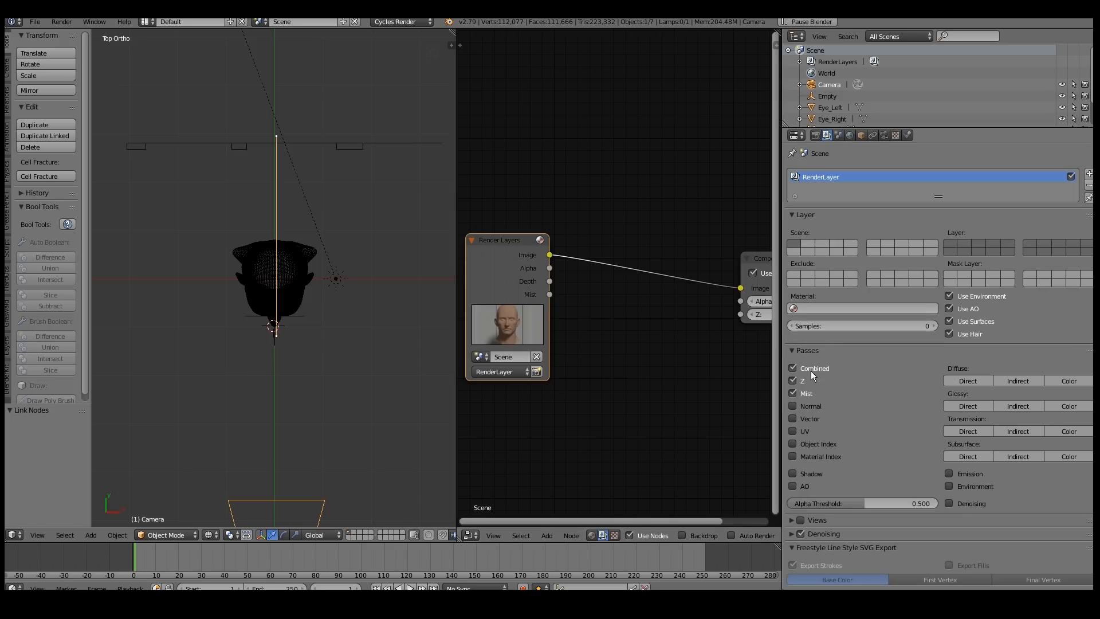
{"action": "key", "text": "KP_0"}
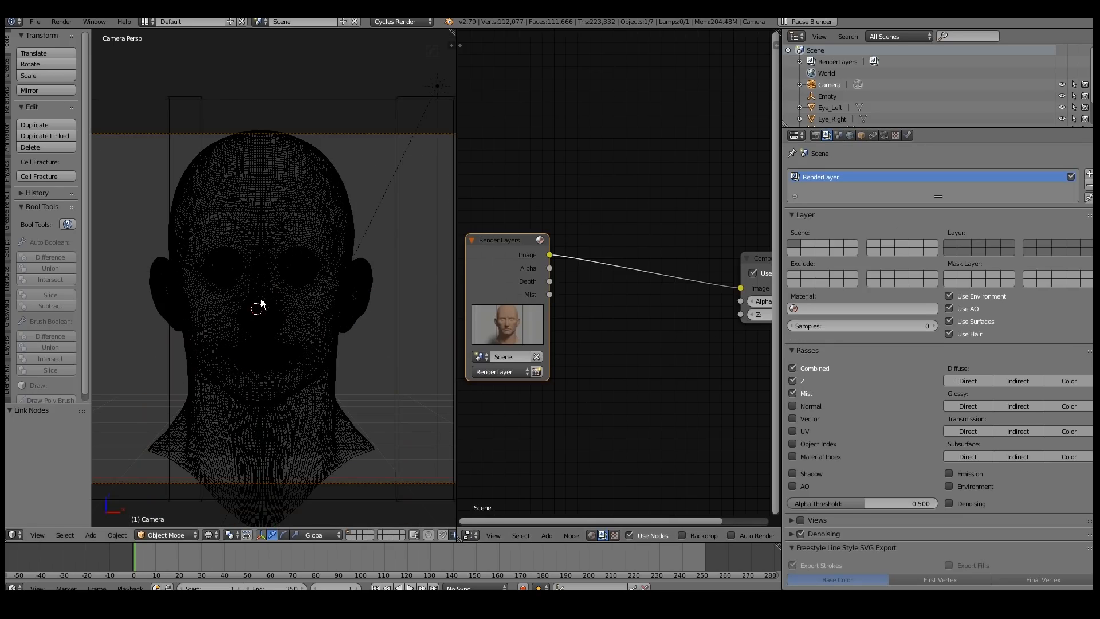
{"action": "key", "text": "F12"}
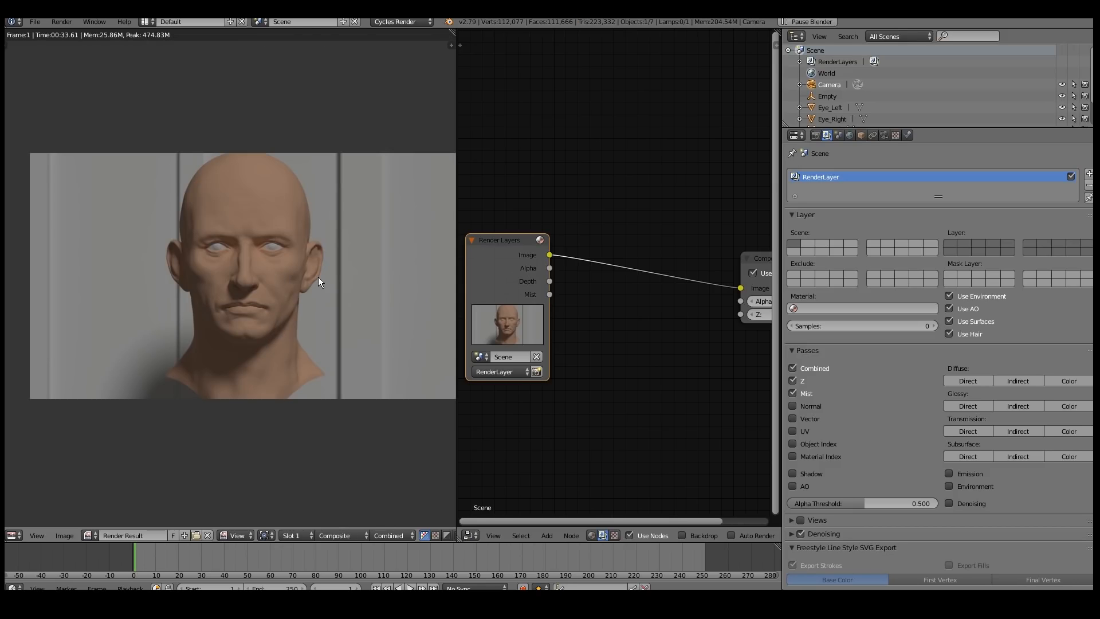
{"action": "middle_click_drag", "start_coordinate": [322, 269], "coordinate": [279, 277]}
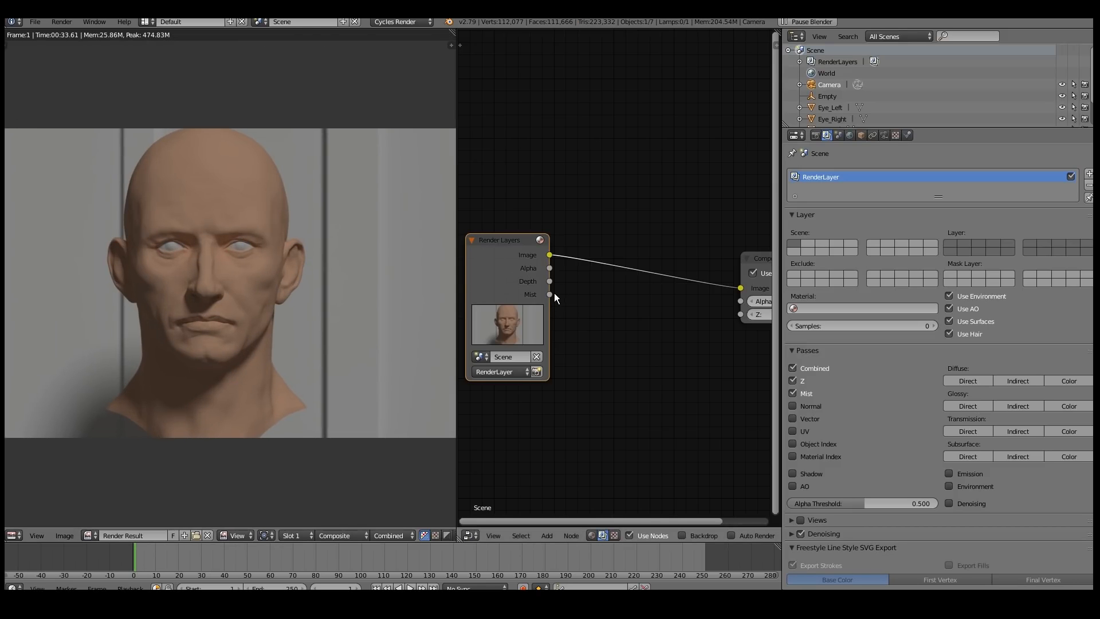
Connect the Render Layers Mist output to the Composite Image input and examine the mist image's edges around the ear
{"action": "left_click_drag", "start_coordinate": [548, 295], "coordinate": [738, 287]}
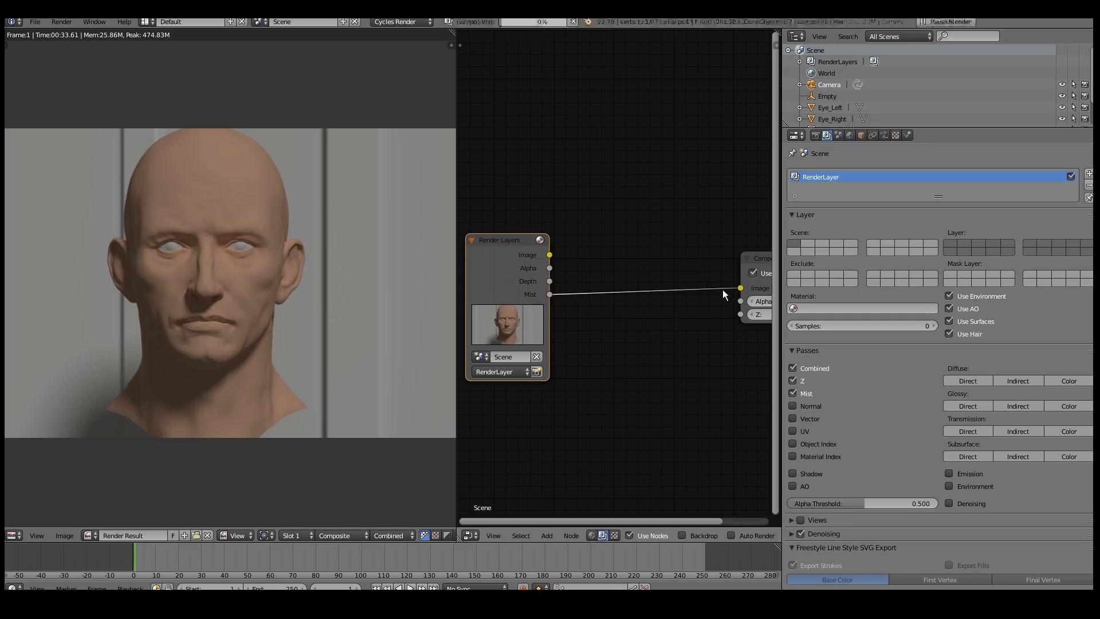
{"action": "middle_click_drag", "start_coordinate": [647, 302], "coordinate": [580, 311]}
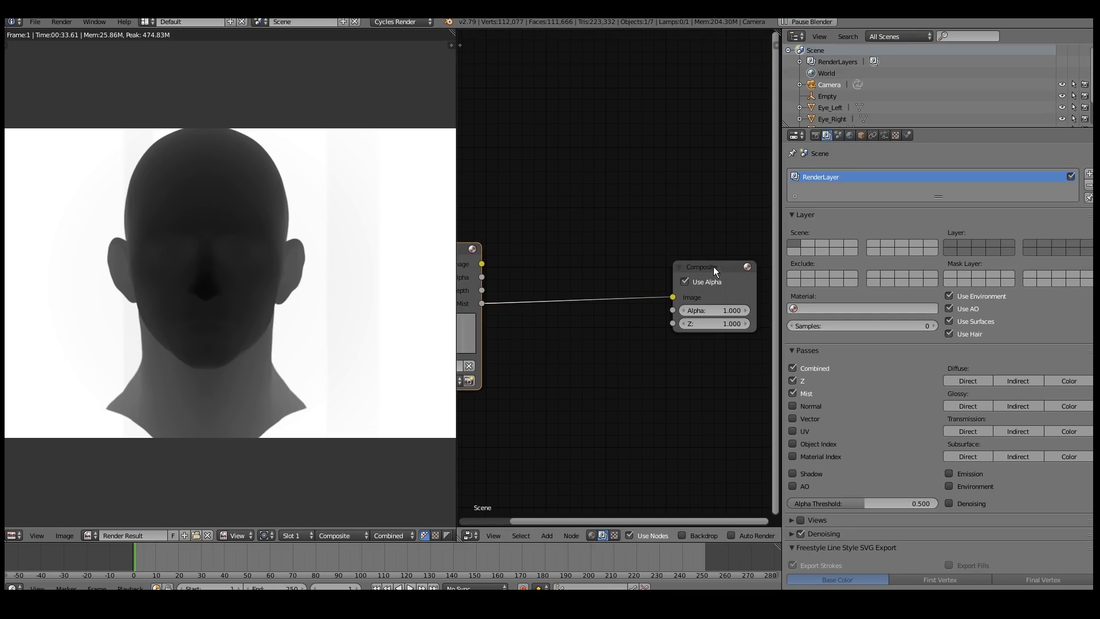
{"action": "scroll", "coordinate": [489, 295], "scroll_direction": "left", "scroll_amount": 5, "text": "ctrl"}
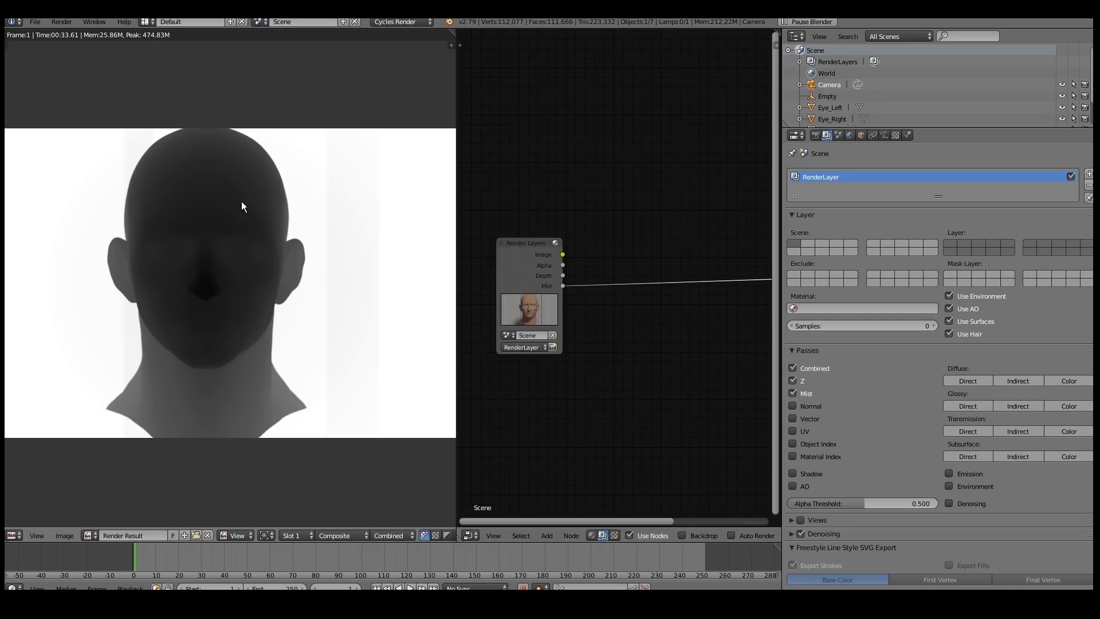
{"action": "scroll", "coordinate": [292, 240], "scroll_direction": "up", "scroll_amount": 6}
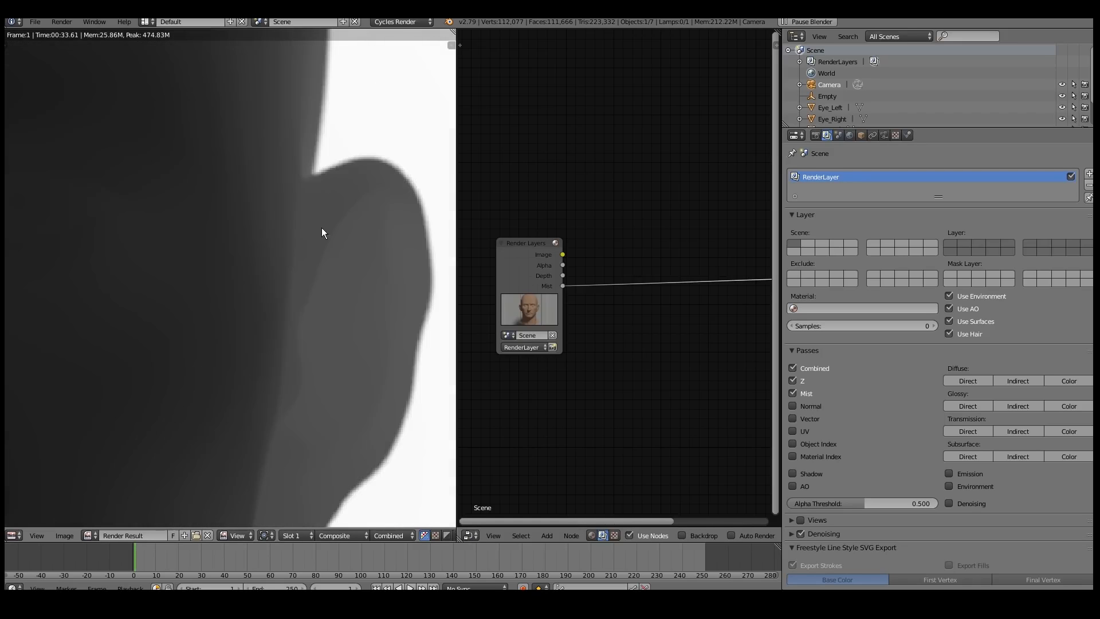
{"action": "middle_click_drag", "start_coordinate": [365, 159], "coordinate": [263, 247]}
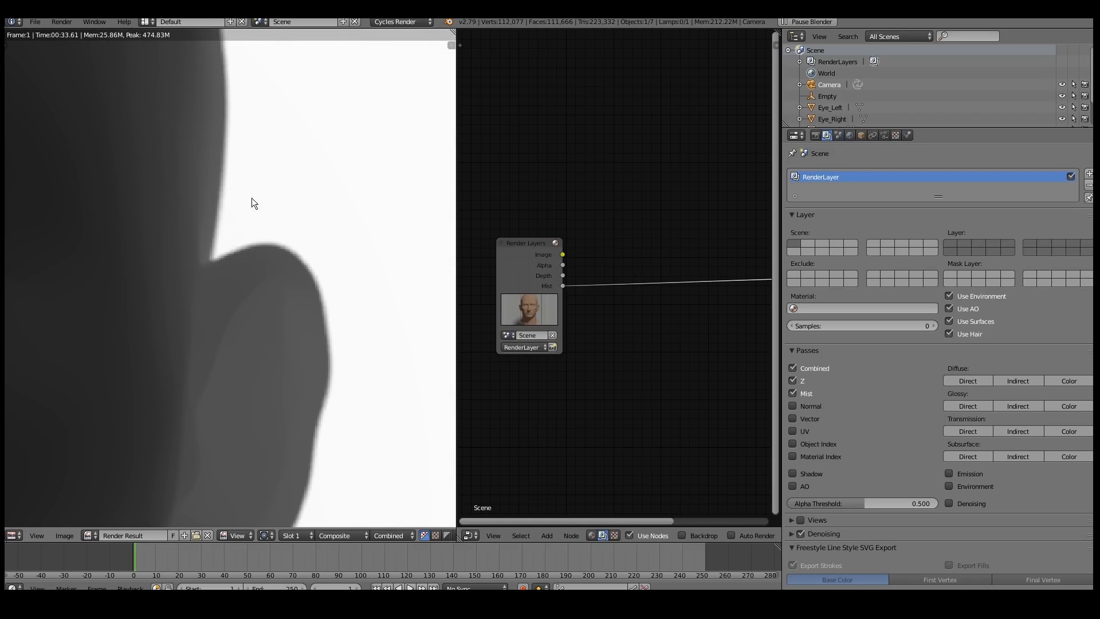
{"action": "scroll", "coordinate": [252, 203], "scroll_direction": "down", "scroll_amount": 6}
{"action": "middle_click_drag", "start_coordinate": [179, 314], "coordinate": [214, 225]}
Insert an RGB Curves node between the Render Layers Mist output and the Composite Image input
{"action": "scroll", "coordinate": [630, 309], "scroll_direction": "right", "scroll_amount": 3, "text": "ctrl"}
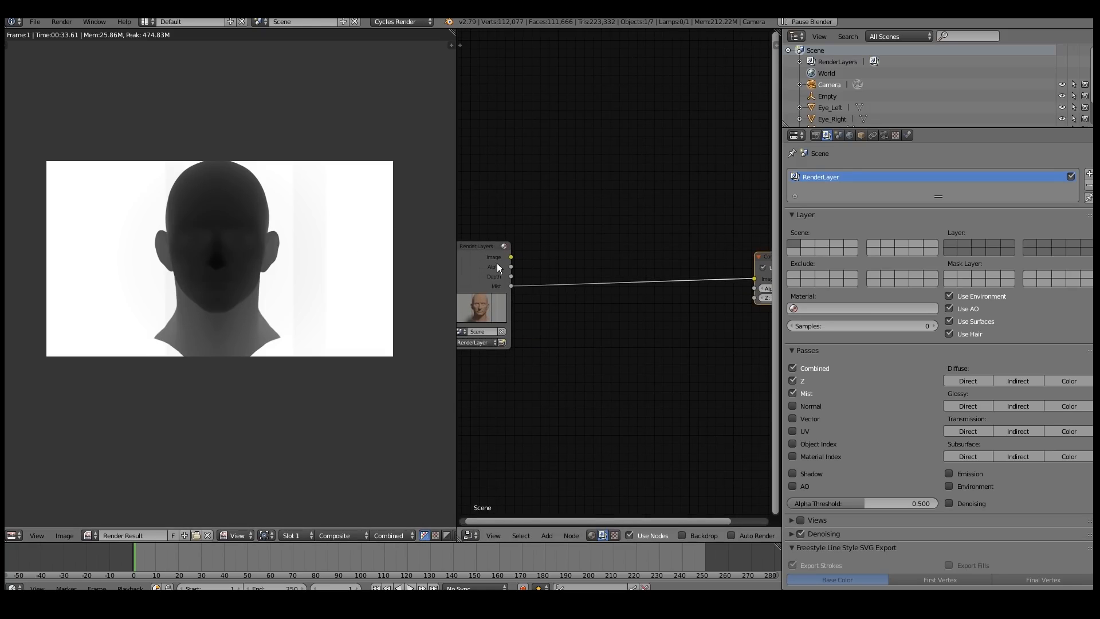
{"action": "scroll", "coordinate": [270, 240], "scroll_direction": "up", "scroll_amount": 2}
{"action": "key", "text": "shift+a"}
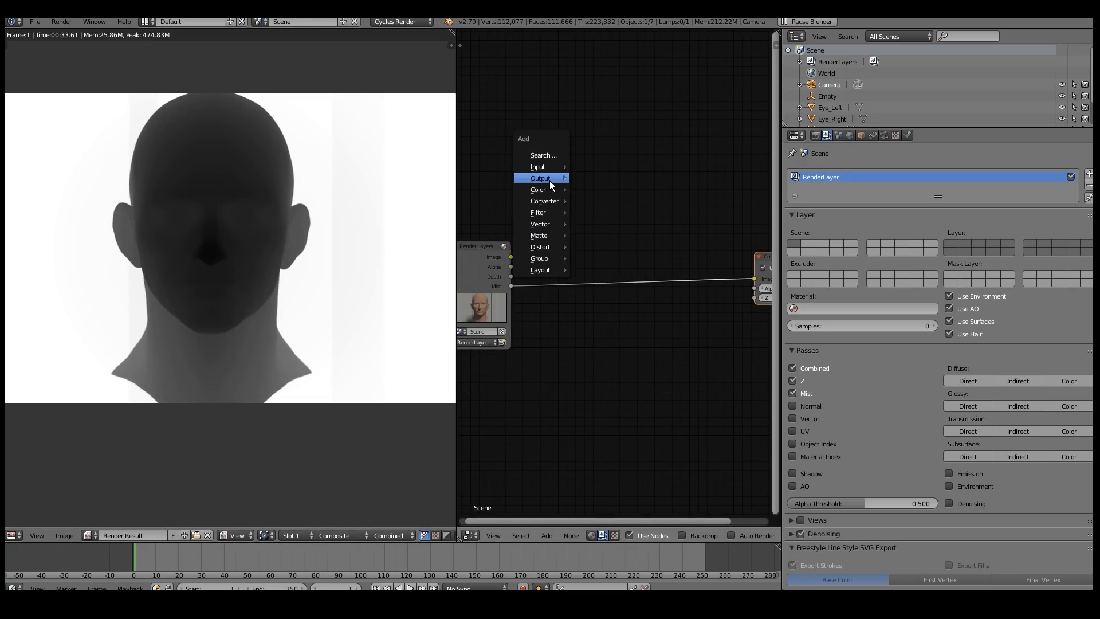
{"action": "key", "text": "shift+a"}
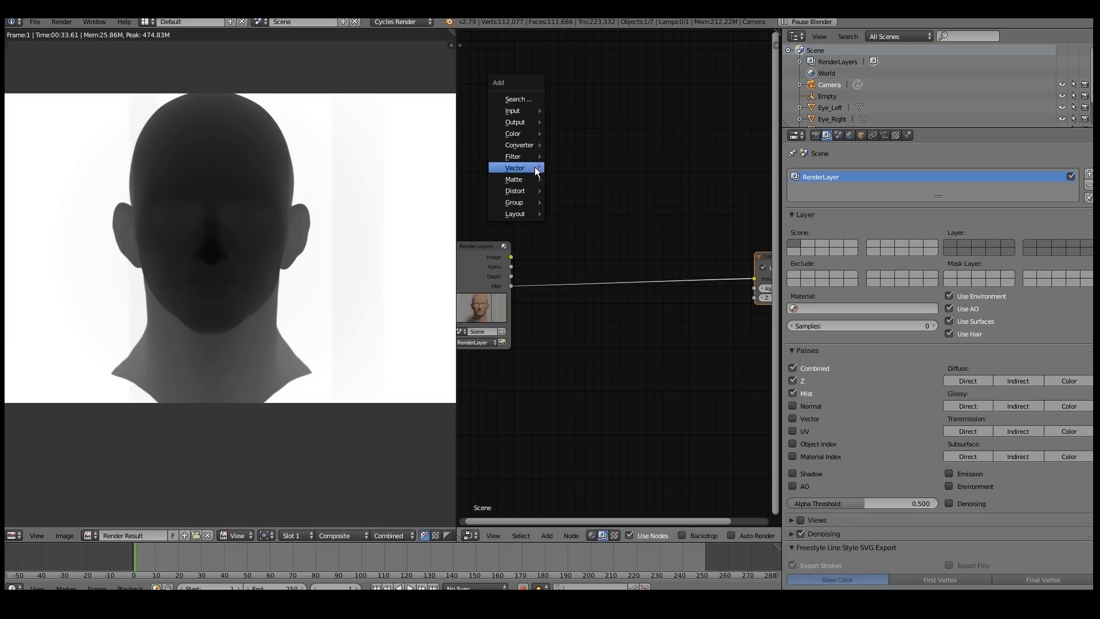
{"action": "mouse_move", "coordinate": [527, 132]}
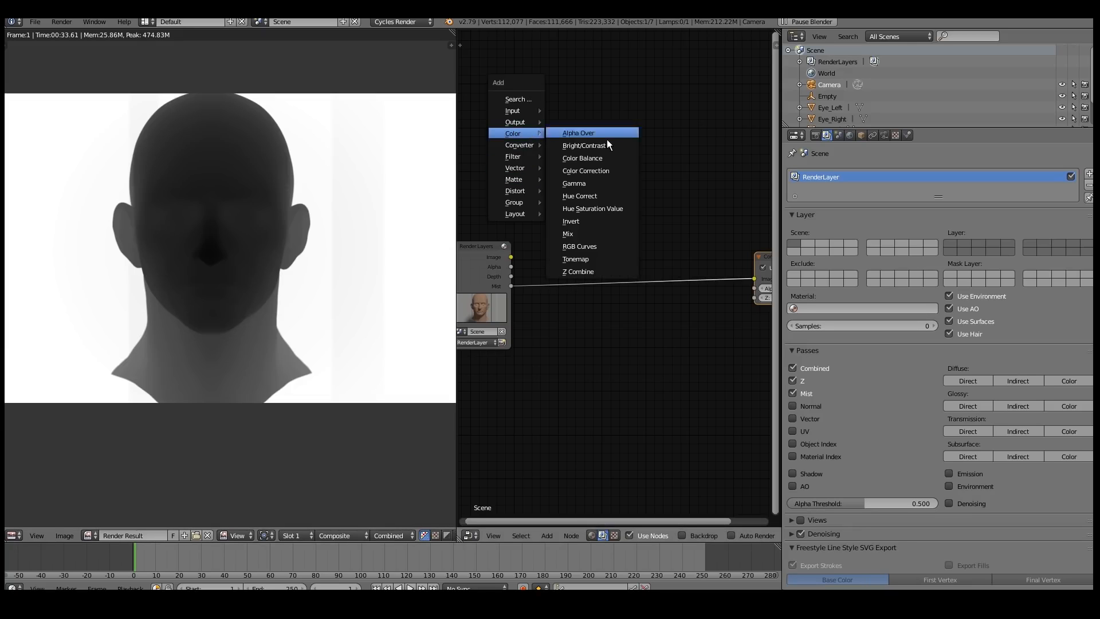
{"action": "left_click", "coordinate": [576, 246]}
{"action": "left_click", "coordinate": [633, 249]}
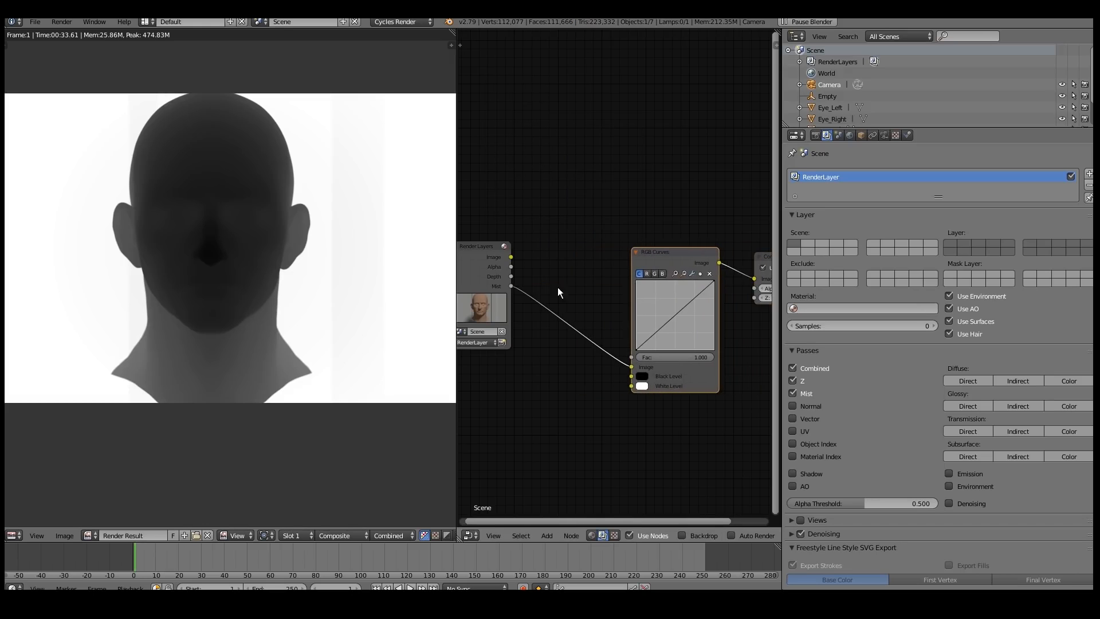
Insert an Invert node between the Render Layers Mist output and the RGB Curves node, and inspect the inverted image
{"action": "middle_click_drag", "start_coordinate": [560, 295], "coordinate": [607, 281]}
{"action": "key", "text": "shift+a"}
{"action": "mouse_move", "coordinate": [529, 106]}
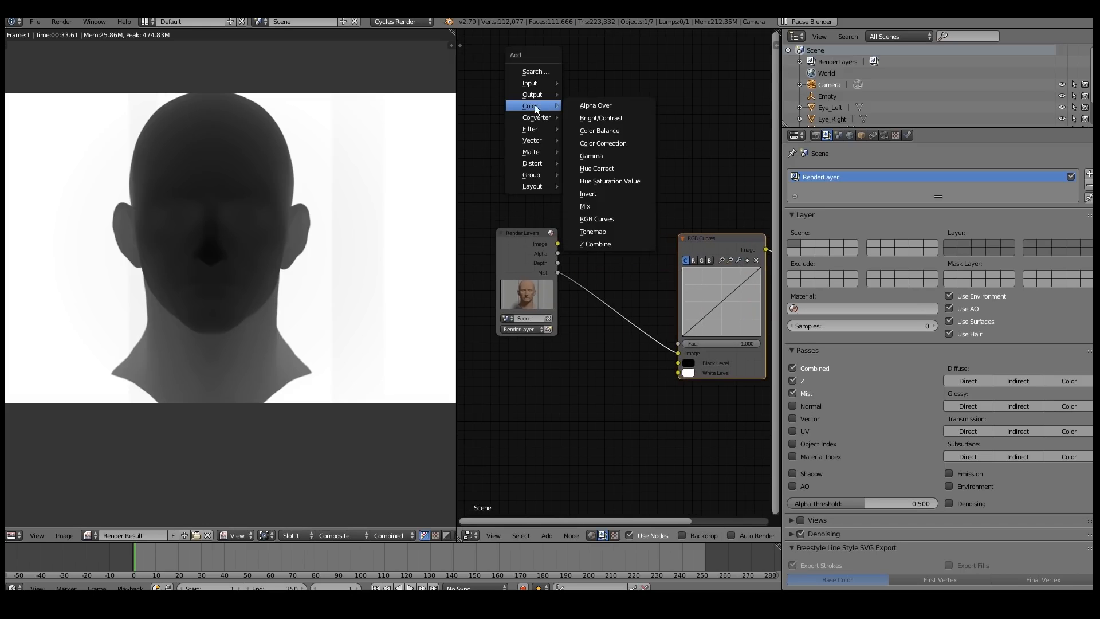
{"action": "left_click", "coordinate": [607, 194]}
{"action": "left_click", "coordinate": [580, 272]}
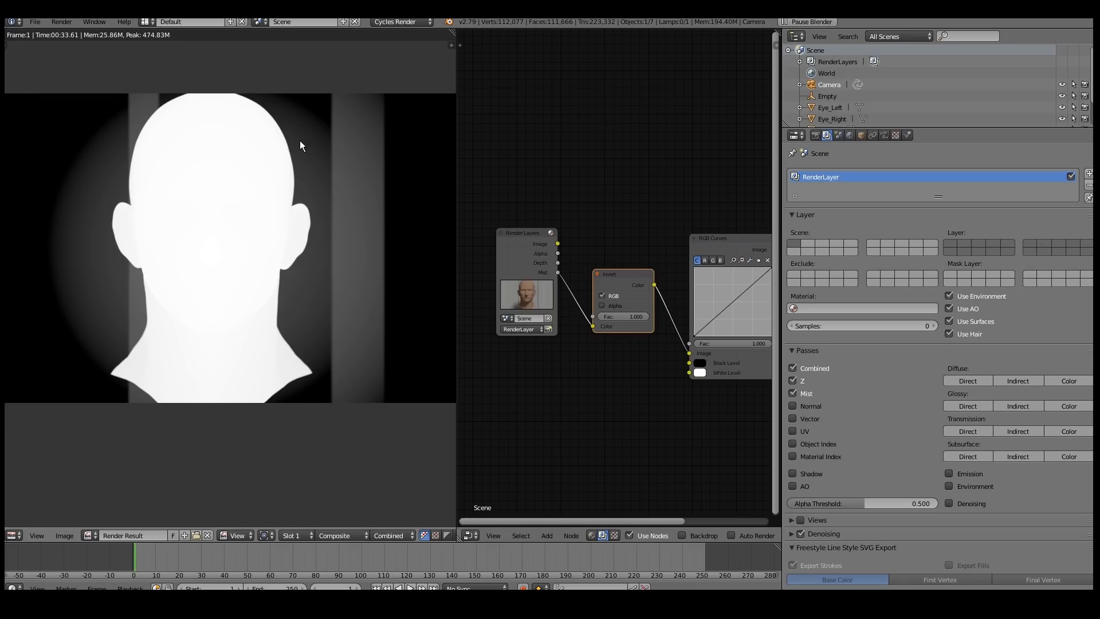
{"action": "scroll", "coordinate": [288, 187], "scroll_direction": "up", "scroll_amount": 1}
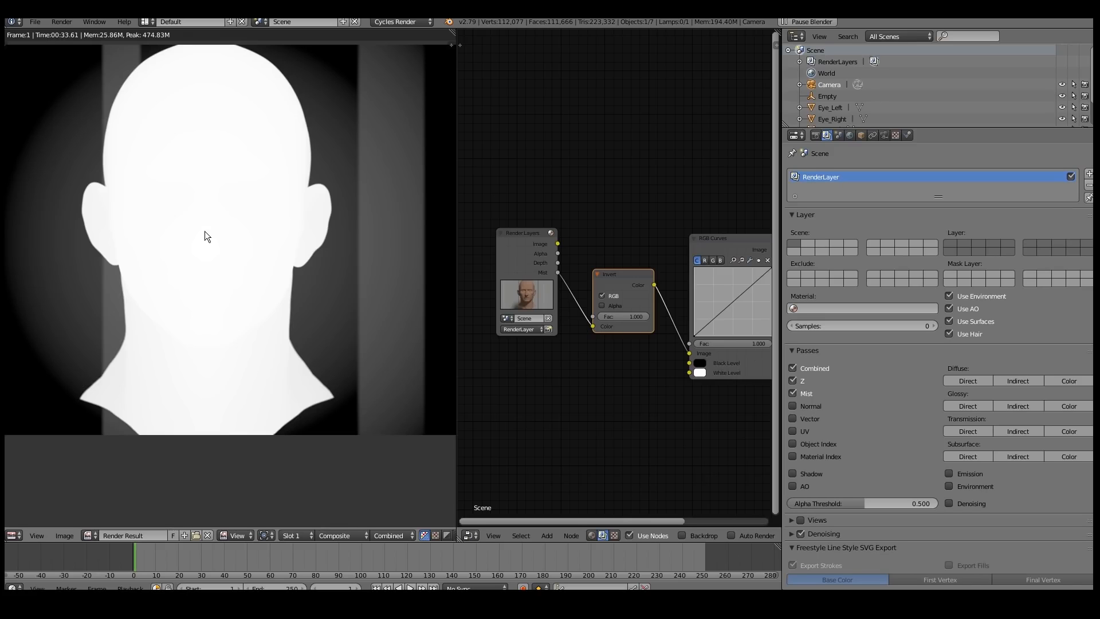
{"action": "scroll", "coordinate": [294, 109], "scroll_direction": "down", "scroll_amount": 1}
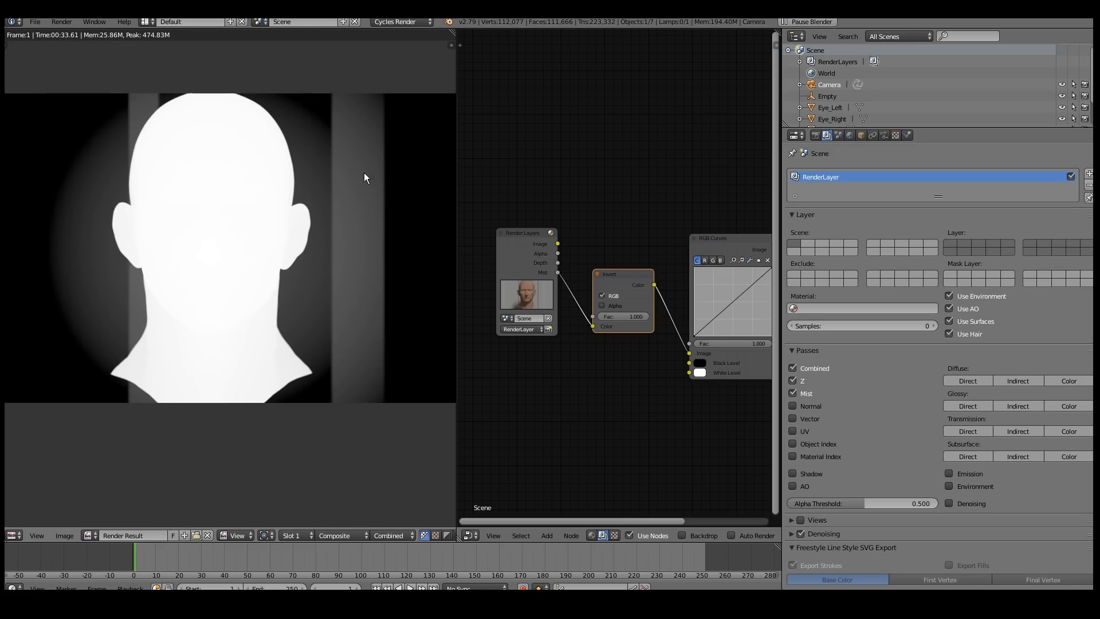
{"action": "scroll", "coordinate": [322, 174], "scroll_direction": "up", "scroll_amount": 1}
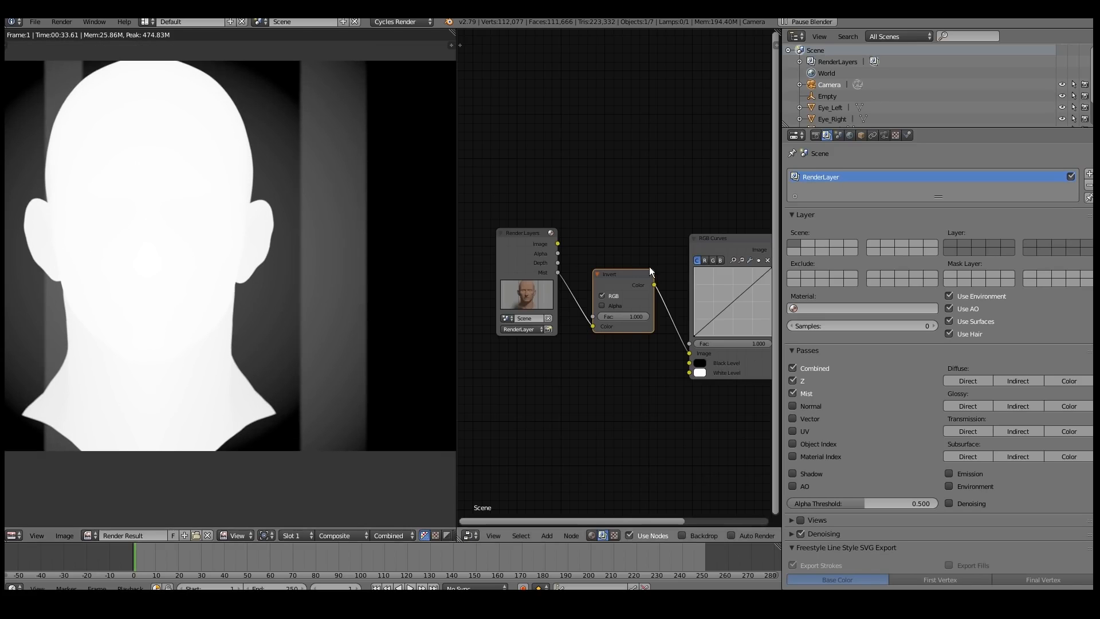
Shape the RGB Curves node's curve with two inner control points, placing the right-hand one at X 0.82222, Y 0.33125
{"action": "middle_click_drag", "start_coordinate": [641, 253], "coordinate": [477, 255]}
{"action": "scroll", "coordinate": [538, 329], "scroll_direction": "up", "scroll_amount": 1}
{"action": "left_click_drag", "start_coordinate": [538, 335], "coordinate": [514, 351]}
{"action": "left_click_drag", "start_coordinate": [531, 329], "coordinate": [527, 327]}
{"action": "left_click_drag", "start_coordinate": [583, 283], "coordinate": [600, 325]}
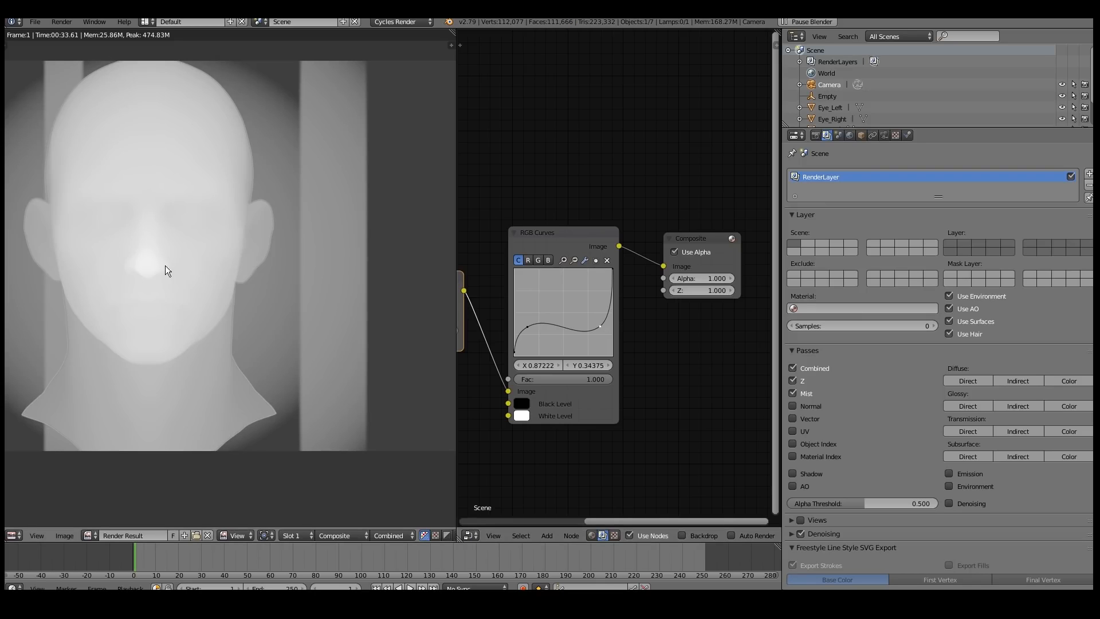
{"action": "scroll", "coordinate": [229, 239], "scroll_direction": "up", "scroll_amount": 1}
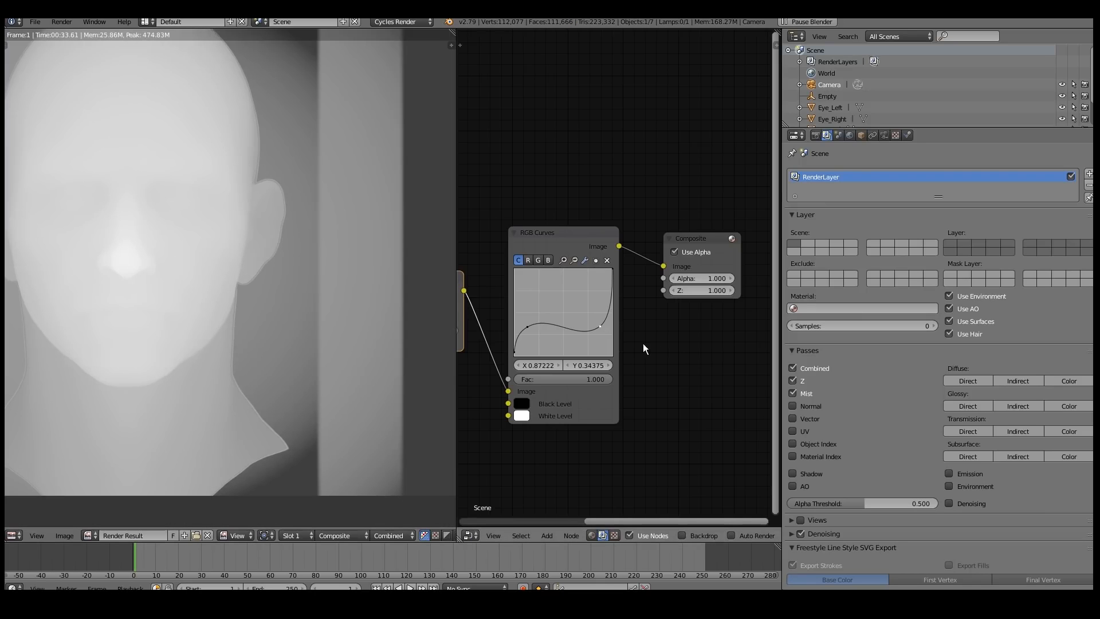
{"action": "scroll", "coordinate": [149, 259], "scroll_direction": "down", "scroll_amount": 2}
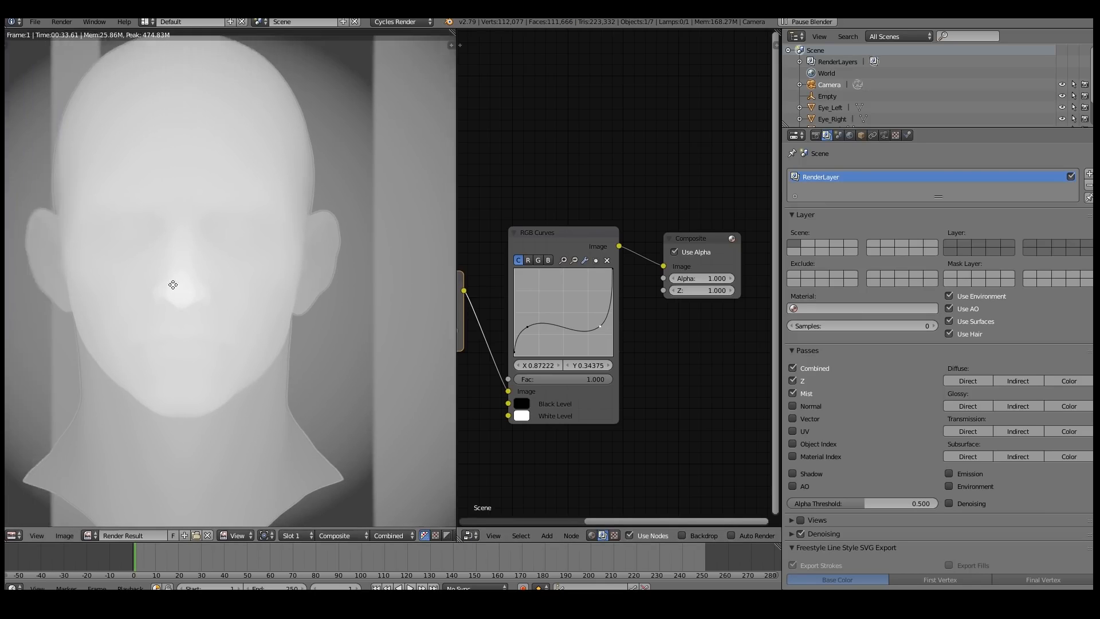
{"action": "mouse_move", "coordinate": [600, 325]}
{"action": "left_mouse_down"}
{"action": "mouse_move", "coordinate": [586, 288]}
{"action": "mouse_move", "coordinate": [596, 328]}
{"action": "left_mouse_up"}
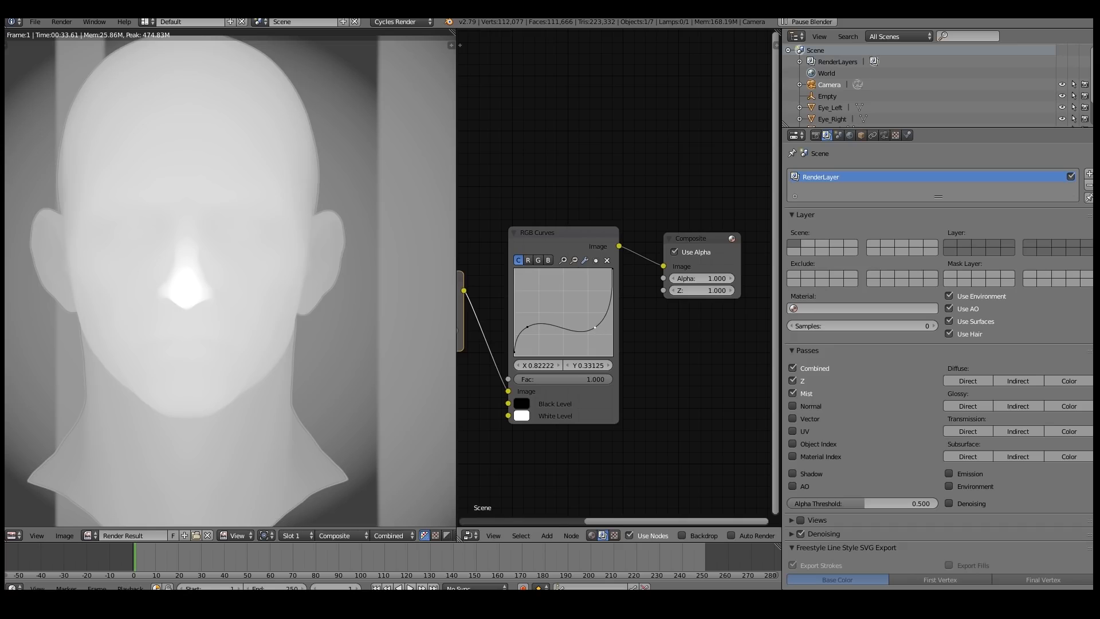
Move the curve's right-hand inner control point to X 0.62222, Y 0.16250 and inspect the depth image's edges around the ear
{"action": "left_click_drag", "start_coordinate": [611, 275], "coordinate": [611, 277]}
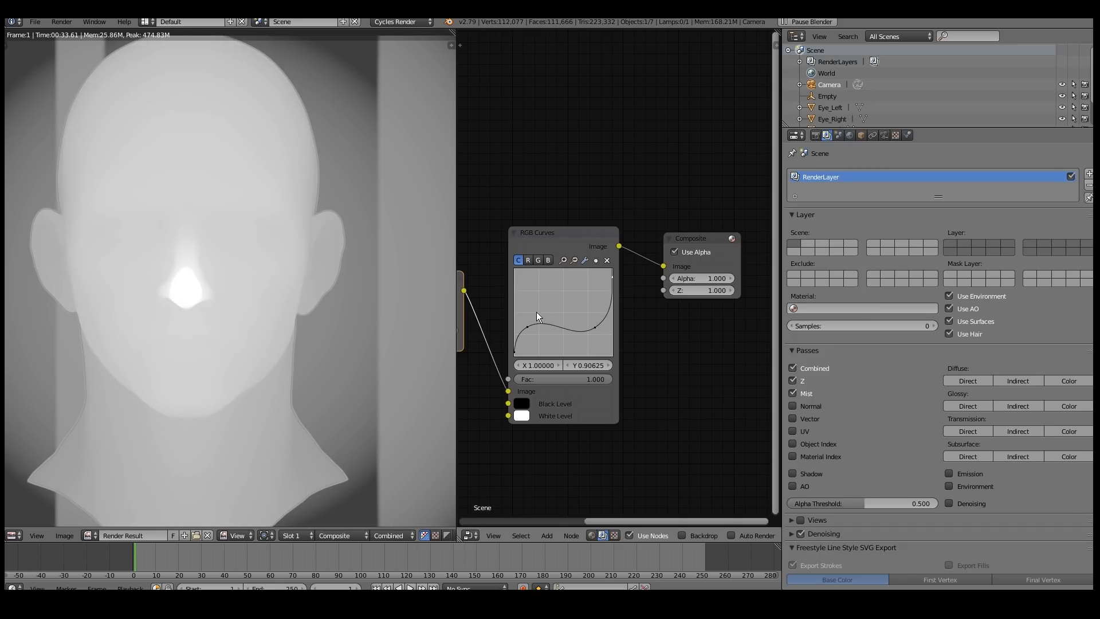
{"action": "key", "text": "ctrl+z"}
{"action": "left_click_drag", "start_coordinate": [594, 327], "coordinate": [559, 350]}
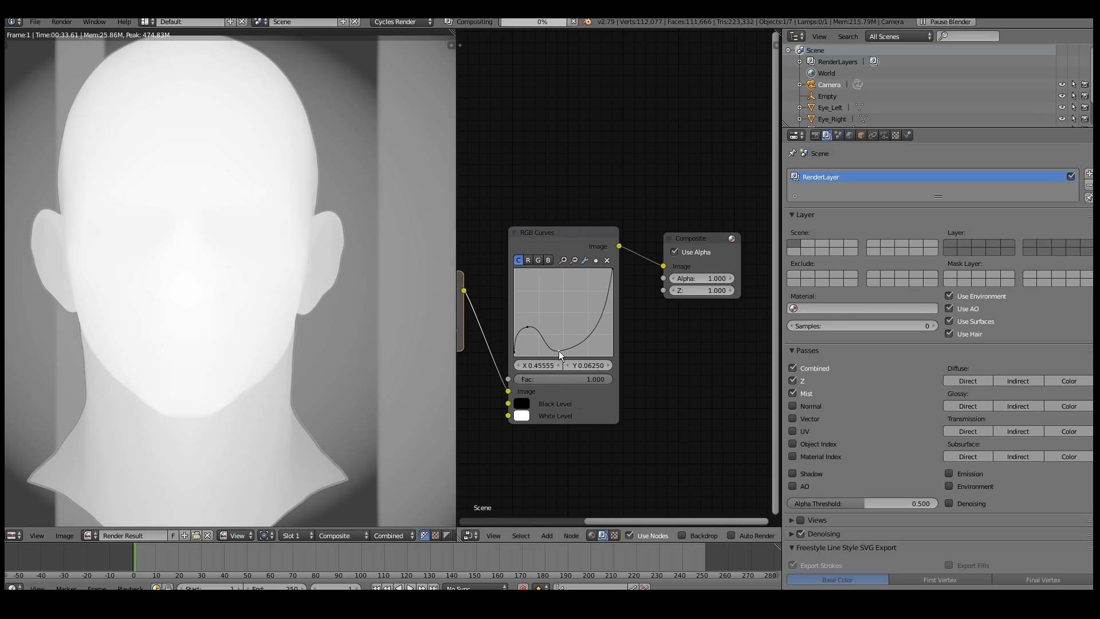
{"action": "key", "text": "ctrl+z"}
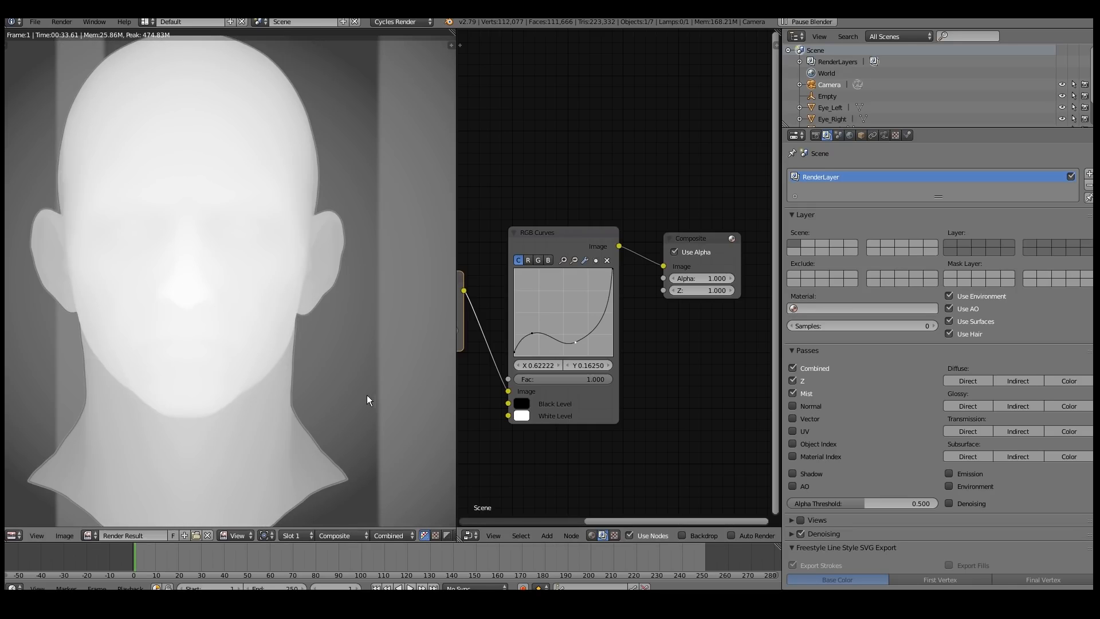
{"action": "middle_click_drag", "start_coordinate": [164, 236], "coordinate": [180, 249]}
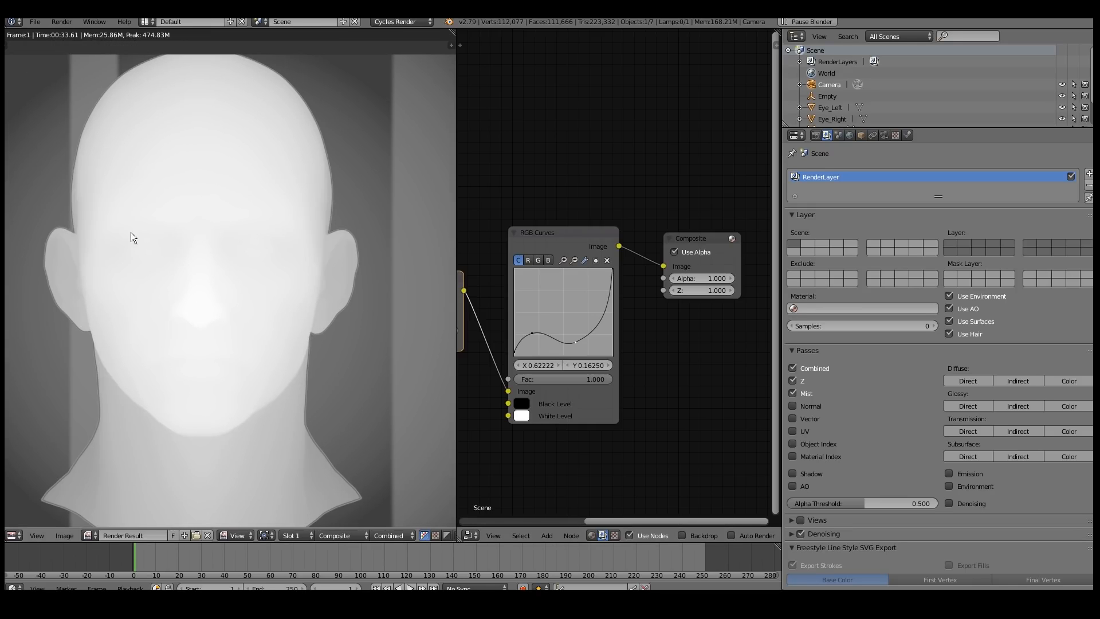
{"action": "scroll", "coordinate": [147, 246], "scroll_direction": "up", "scroll_amount": 8}
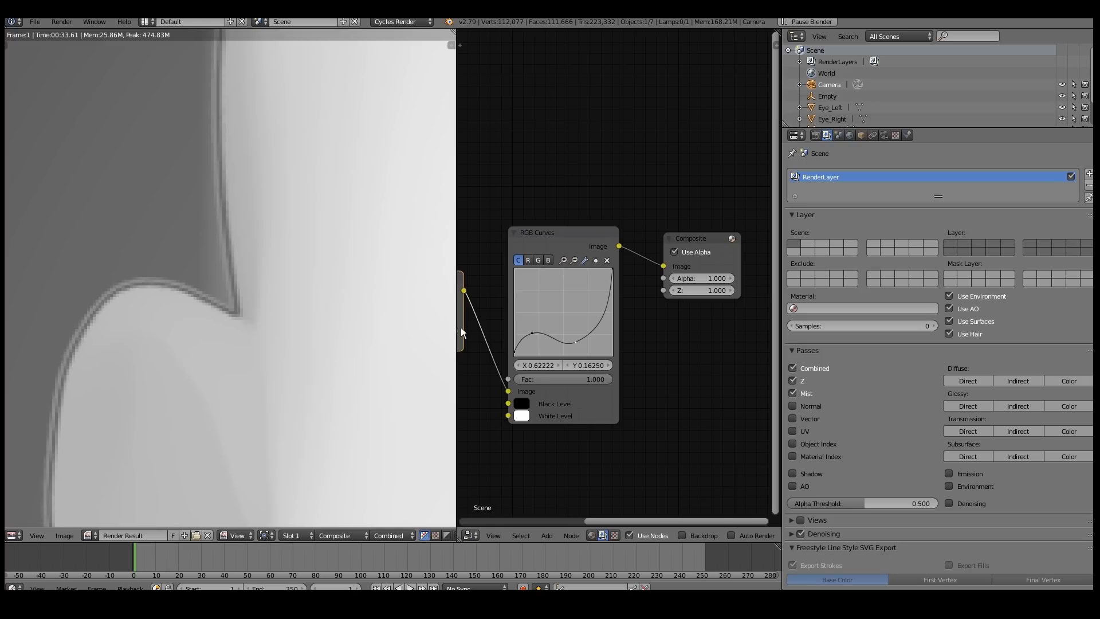
Refine the curve's right-hand inner control point to X 0.52222, Y 0.06875 while checking the head's depth shading
{"action": "left_click", "coordinate": [611, 272]}
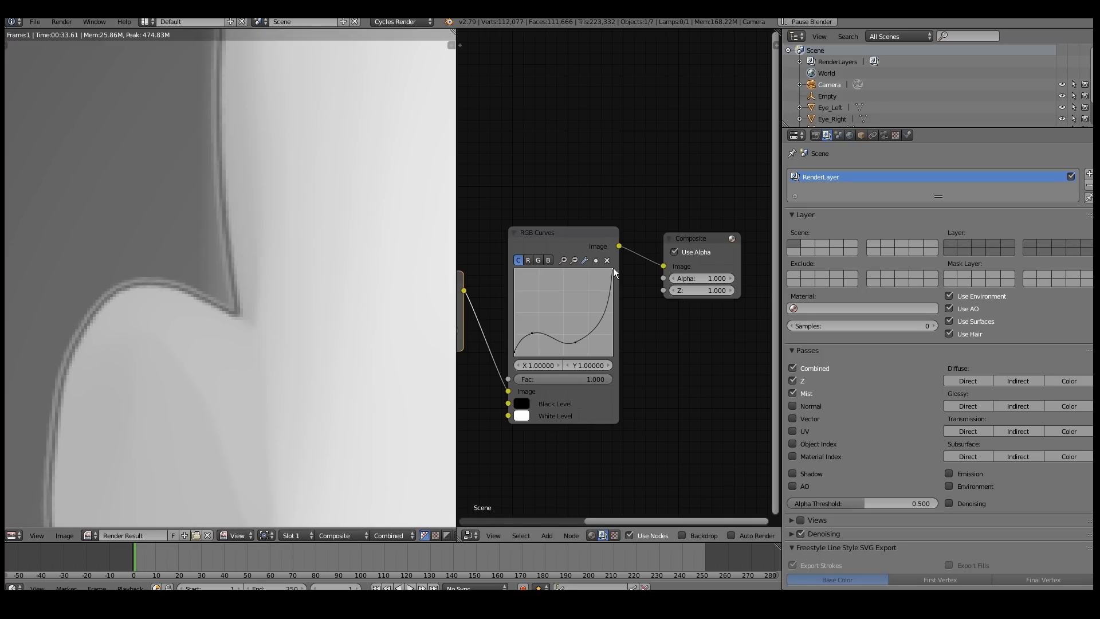
{"action": "mouse_move", "coordinate": [575, 342]}
{"action": "left_mouse_down"}
{"action": "mouse_move", "coordinate": [569, 323]}
{"action": "mouse_move", "coordinate": [566, 332]}
{"action": "left_mouse_up"}
{"action": "scroll", "coordinate": [258, 265], "scroll_direction": "down", "scroll_amount": 5}
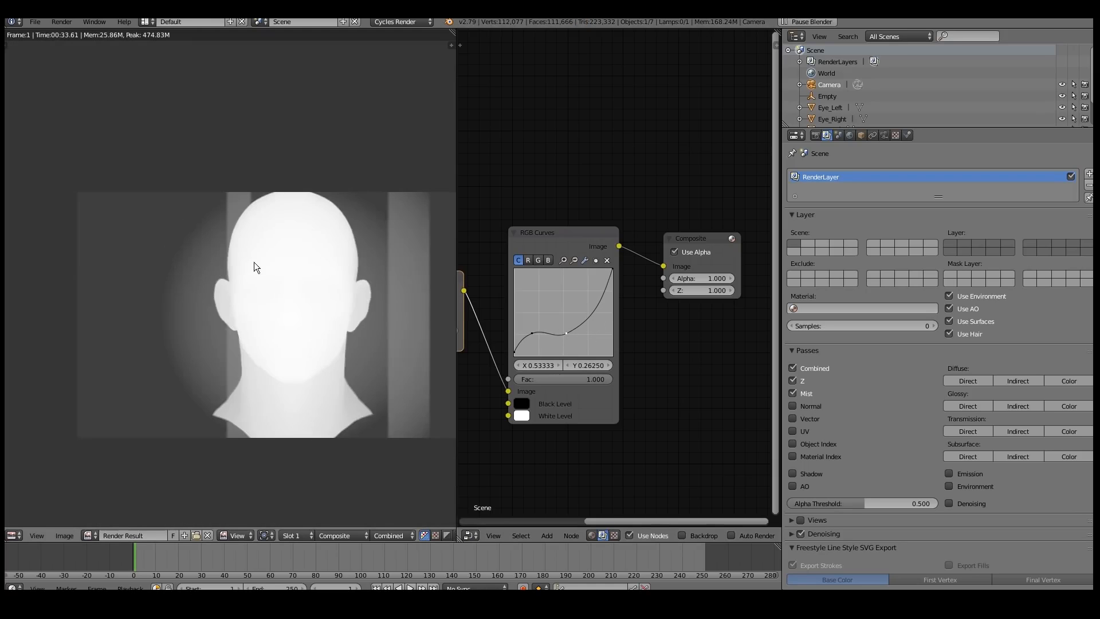
{"action": "scroll", "coordinate": [258, 289], "scroll_direction": "up", "scroll_amount": 3}
{"action": "left_click_drag", "start_coordinate": [566, 331], "coordinate": [565, 343]}
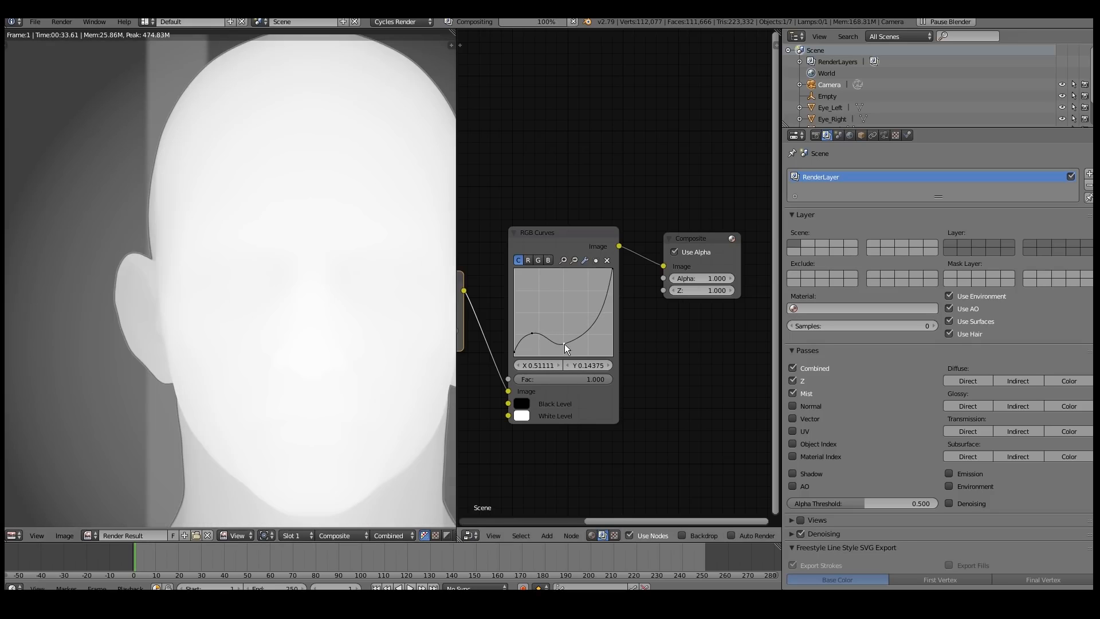
{"action": "scroll", "coordinate": [213, 292], "scroll_direction": "down", "scroll_amount": 3}
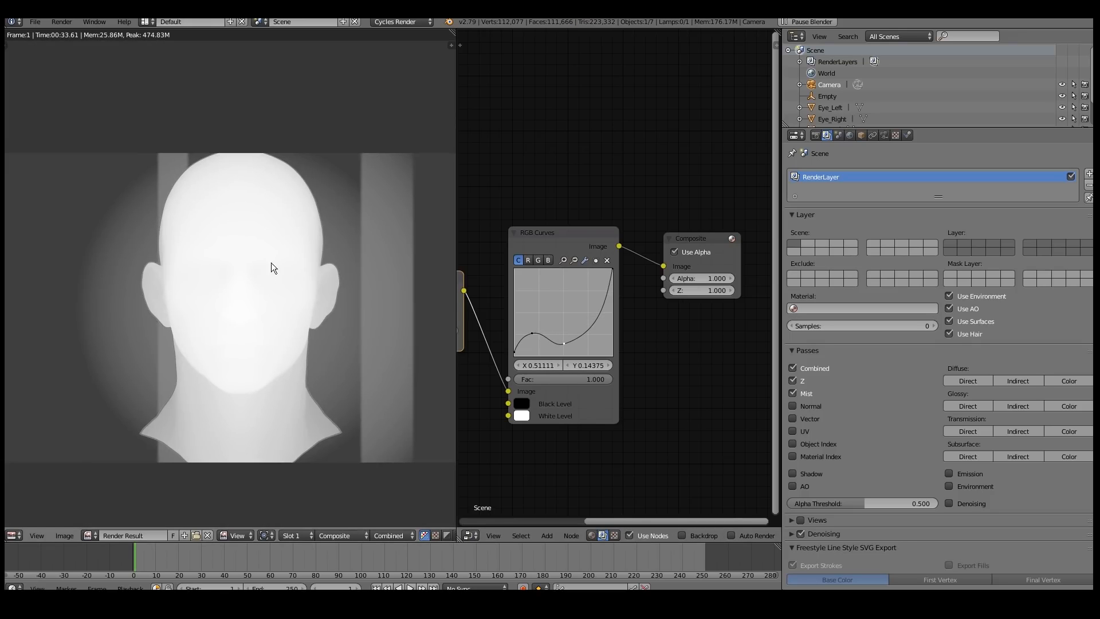
{"action": "scroll", "coordinate": [272, 250], "scroll_direction": "up", "scroll_amount": 2}
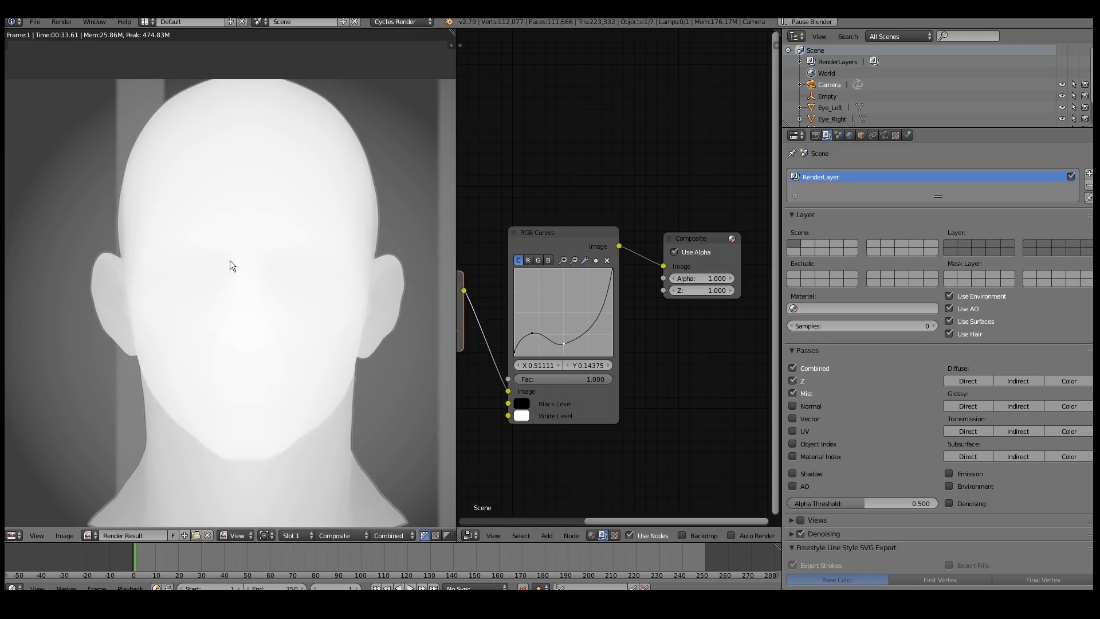
{"action": "left_click_drag", "start_coordinate": [565, 342], "coordinate": [567, 349]}
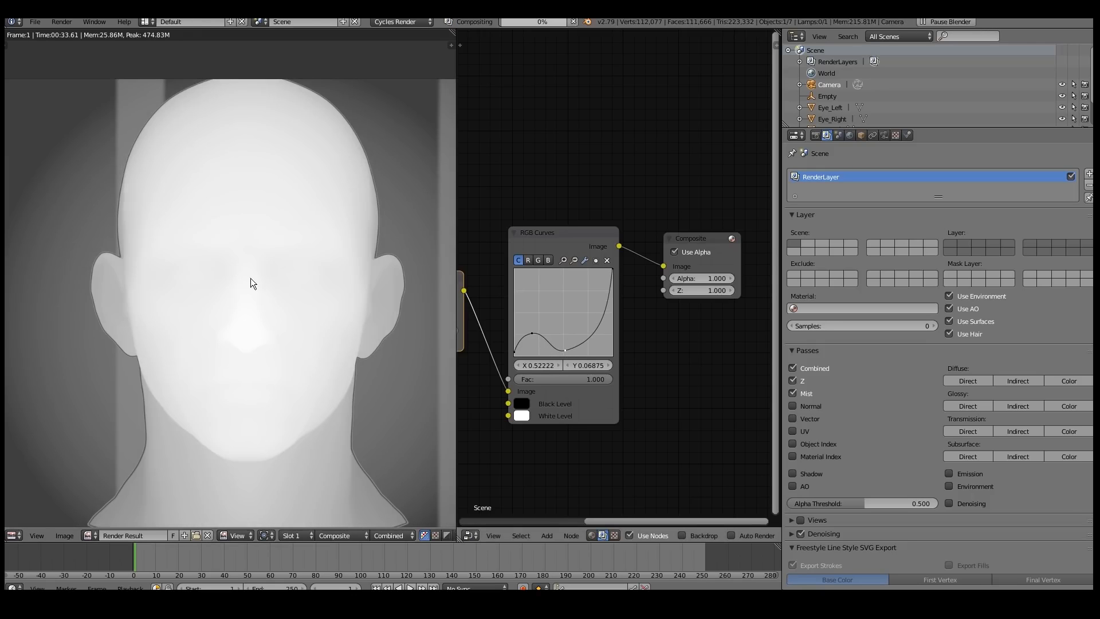
{"action": "scroll", "coordinate": [229, 269], "scroll_direction": "down", "scroll_amount": 5}
{"action": "scroll", "coordinate": [208, 265], "scroll_direction": "up", "scroll_amount": 4}
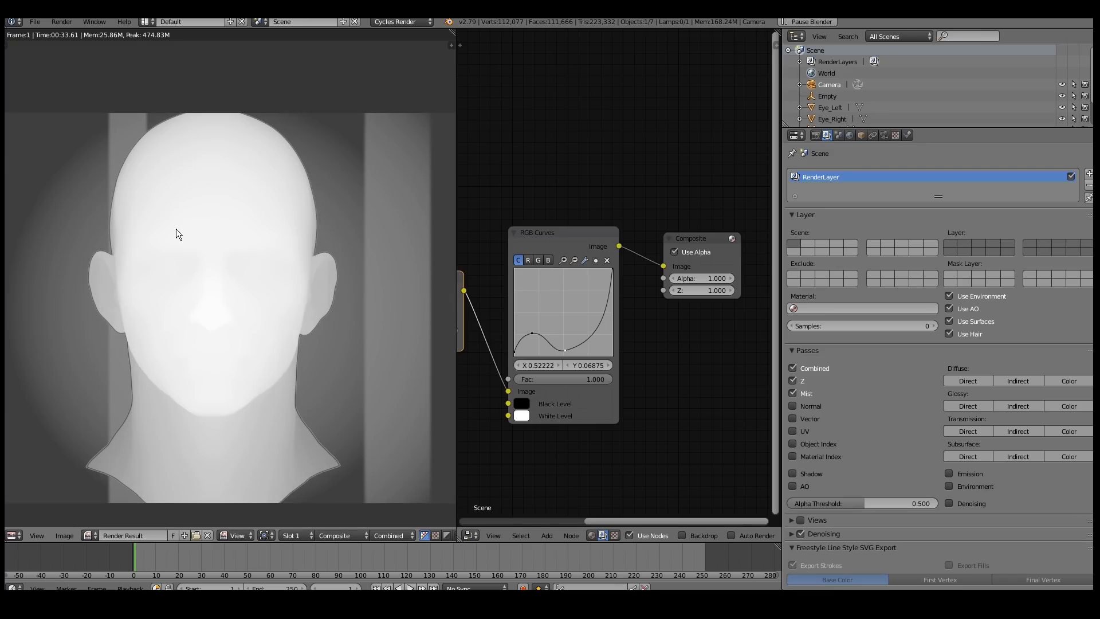
Save the depth image as head_depth.png in New Folder inside the facebook 3d folder
{"action": "key", "text": "F3"}
{"action": "left_click", "coordinate": [187, 101]}
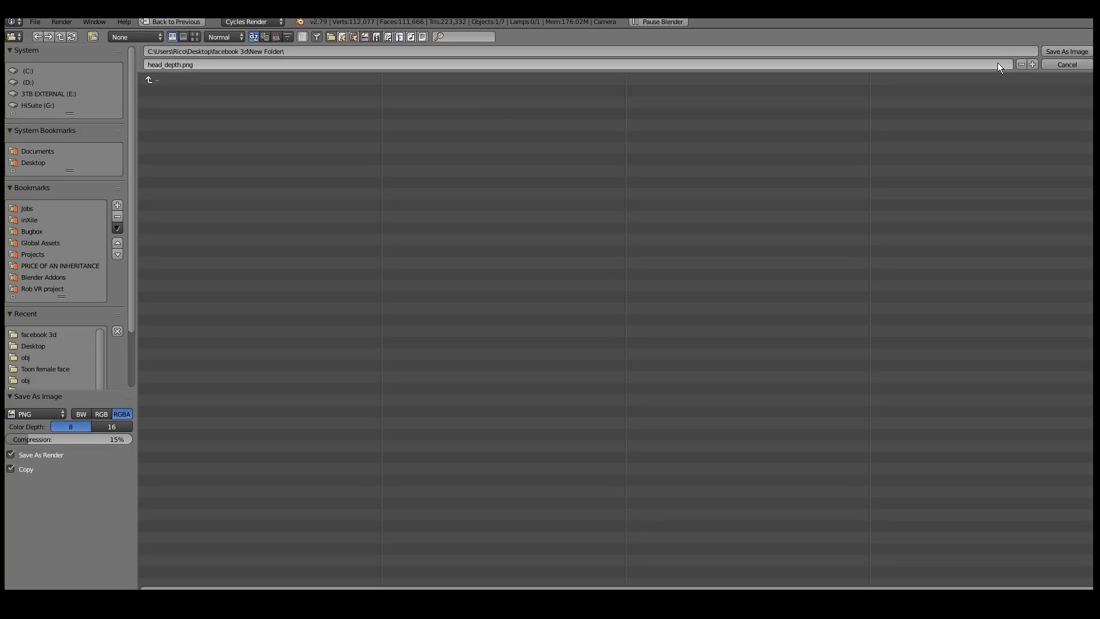
{"action": "left_click", "coordinate": [1066, 51]}
Connect the Render Layers Image output directly to the Composite Image input
{"action": "scroll", "coordinate": [510, 276], "scroll_direction": "down", "scroll_amount": 4}
{"action": "middle_click_drag", "start_coordinate": [509, 276], "coordinate": [550, 285]}
{"action": "scroll", "coordinate": [577, 287], "scroll_direction": "down", "scroll_amount": 2}
{"action": "left_click_drag", "start_coordinate": [524, 272], "coordinate": [725, 289]}
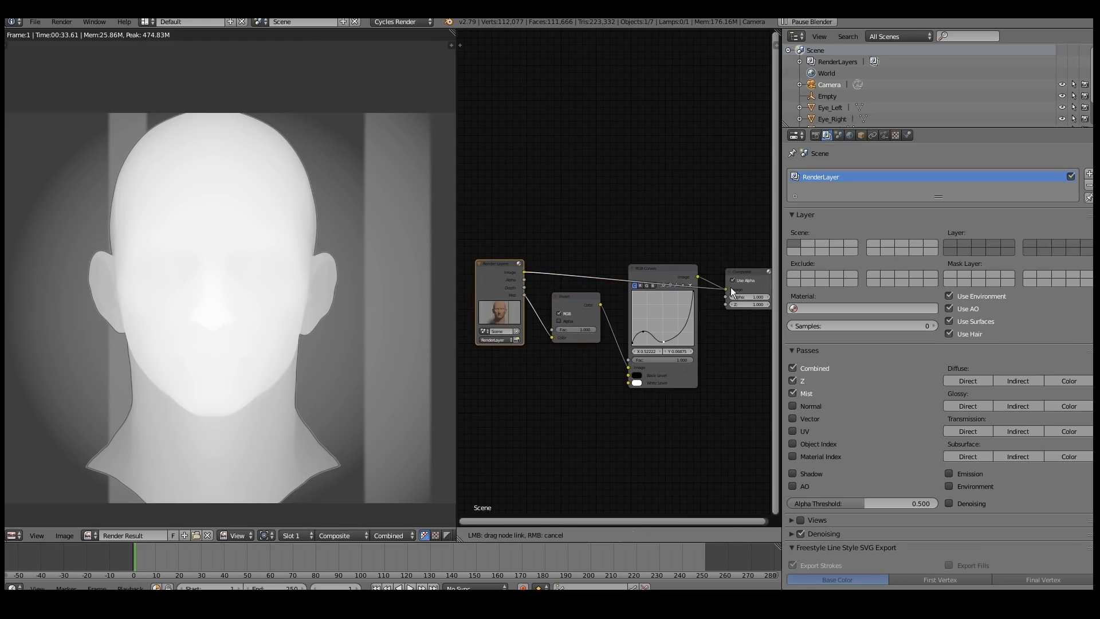
Save the color render as head.png in the same folder as the depth image
{"action": "key", "text": "F3"}
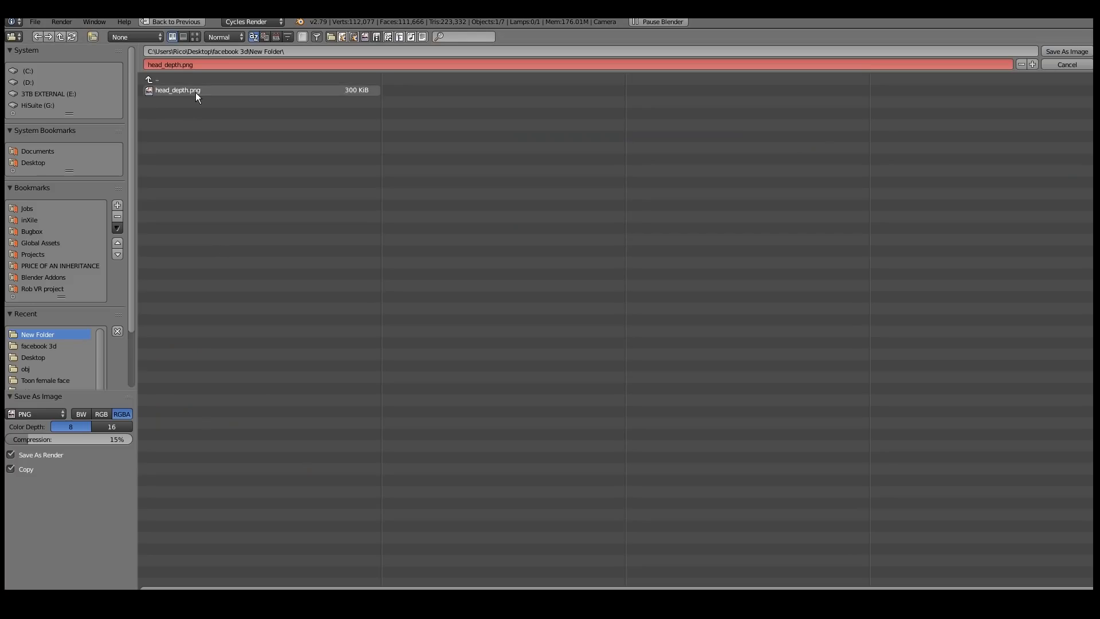
{"action": "left_click", "coordinate": [178, 66]}
{"action": "left_click_drag", "start_coordinate": [181, 66], "coordinate": [164, 75]}
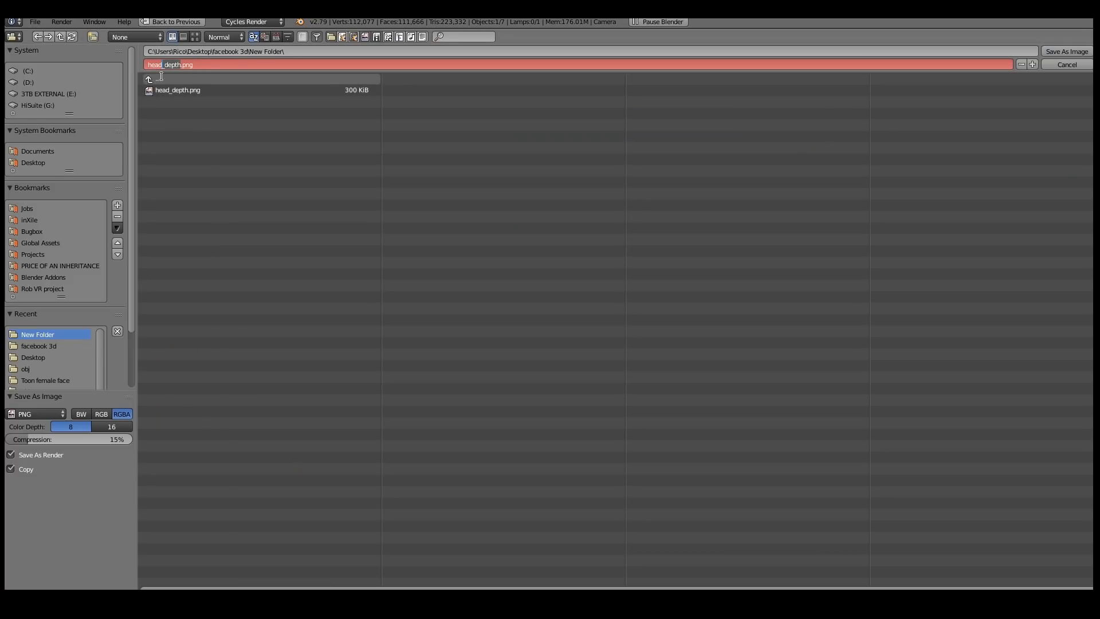
{"action": "key", "text": "BackSpace"}
{"action": "key", "text": "Return"}
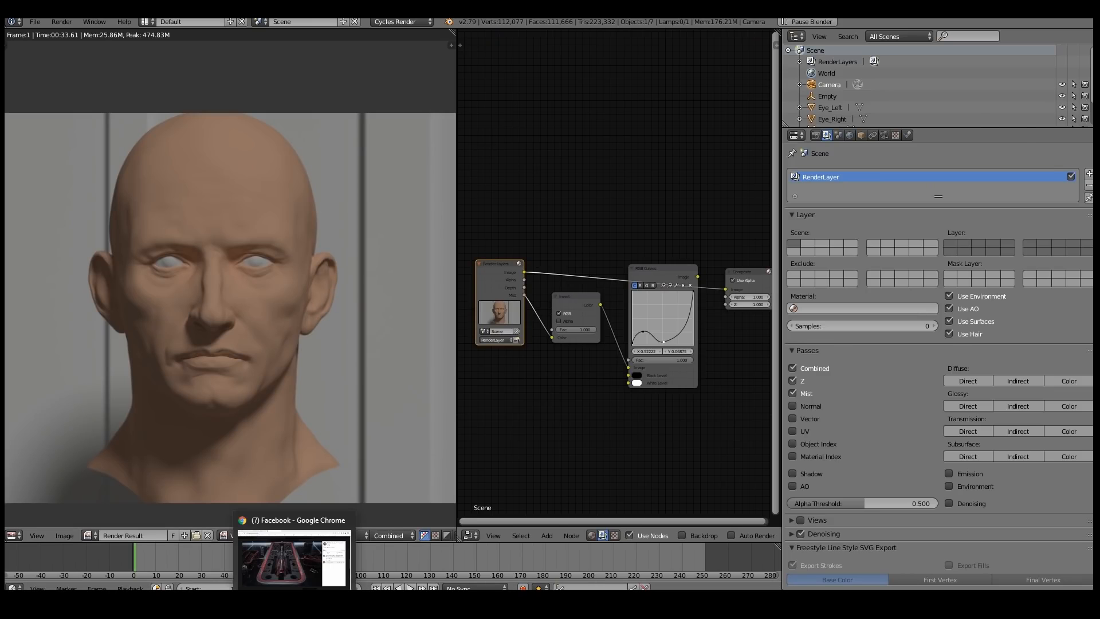
Switch to Facebook in Chrome, share head.png and head_depth.png together as a 3D photo post, and view it
{"action": "left_click", "coordinate": [296, 550]}
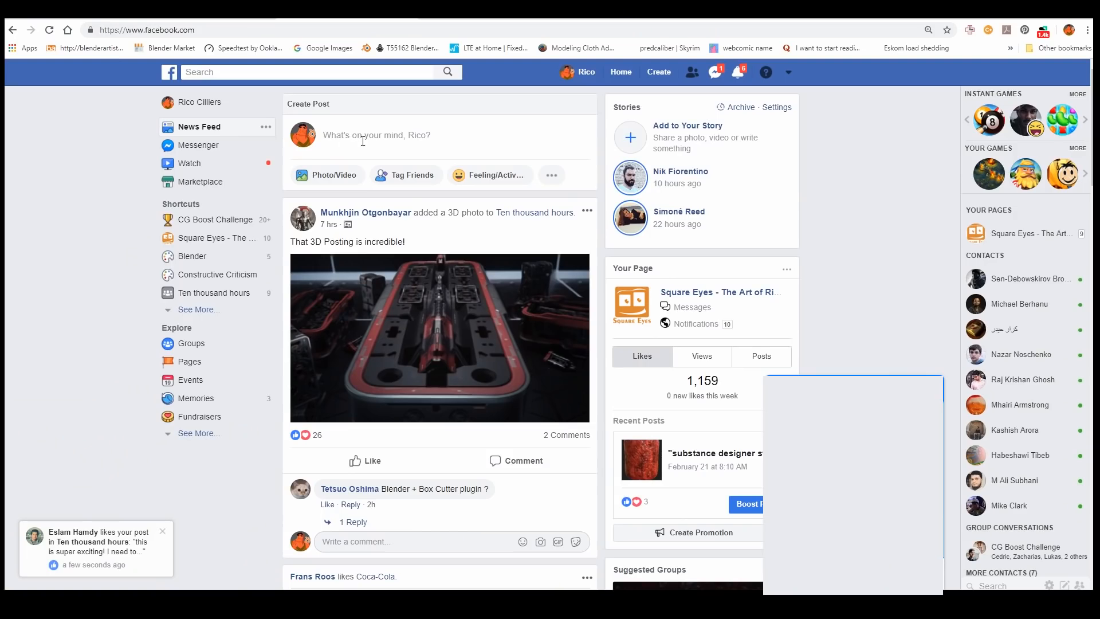
{"action": "left_click", "coordinate": [331, 177]}
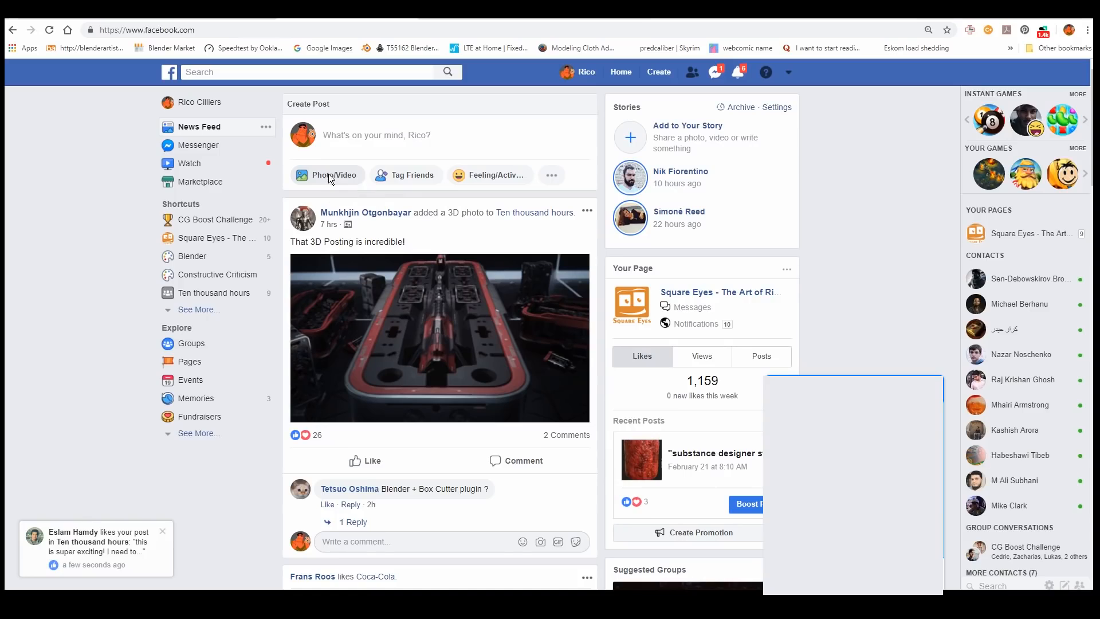
{"action": "left_click_drag", "start_coordinate": [228, 167], "coordinate": [327, 81]}
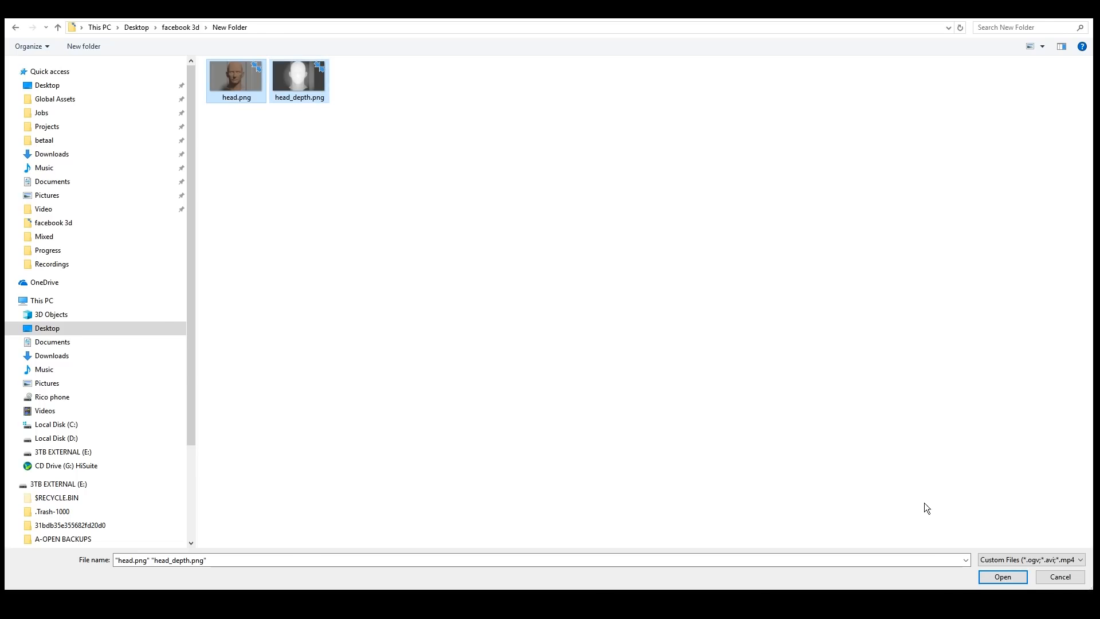
{"action": "left_click", "coordinate": [1018, 580]}
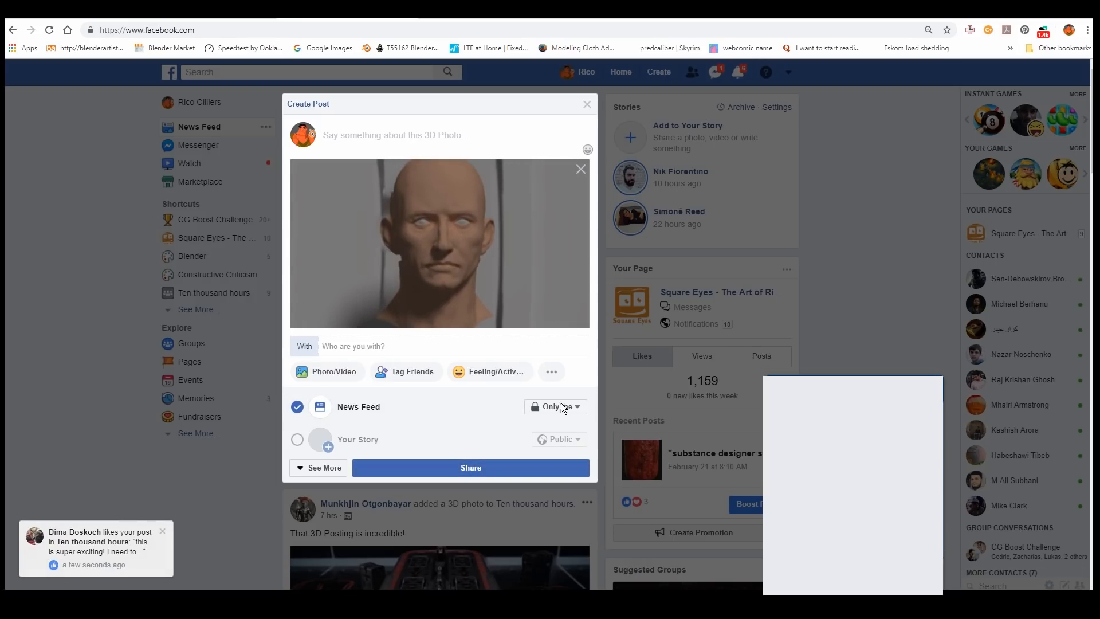
{"action": "left_click", "coordinate": [466, 468]}
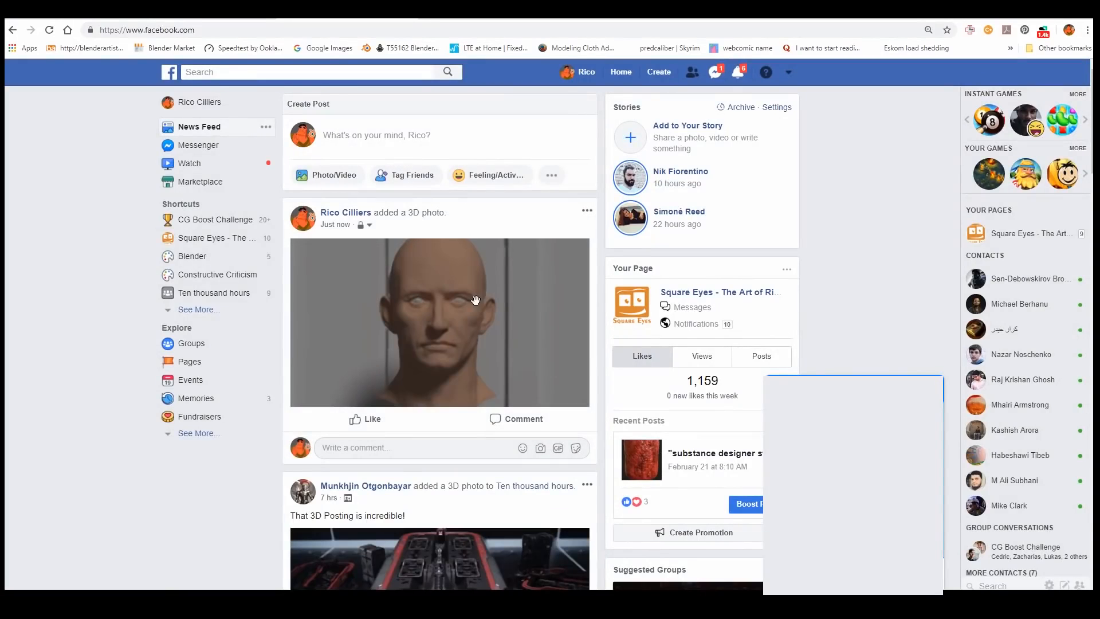
{"action": "left_click", "coordinate": [493, 284]}
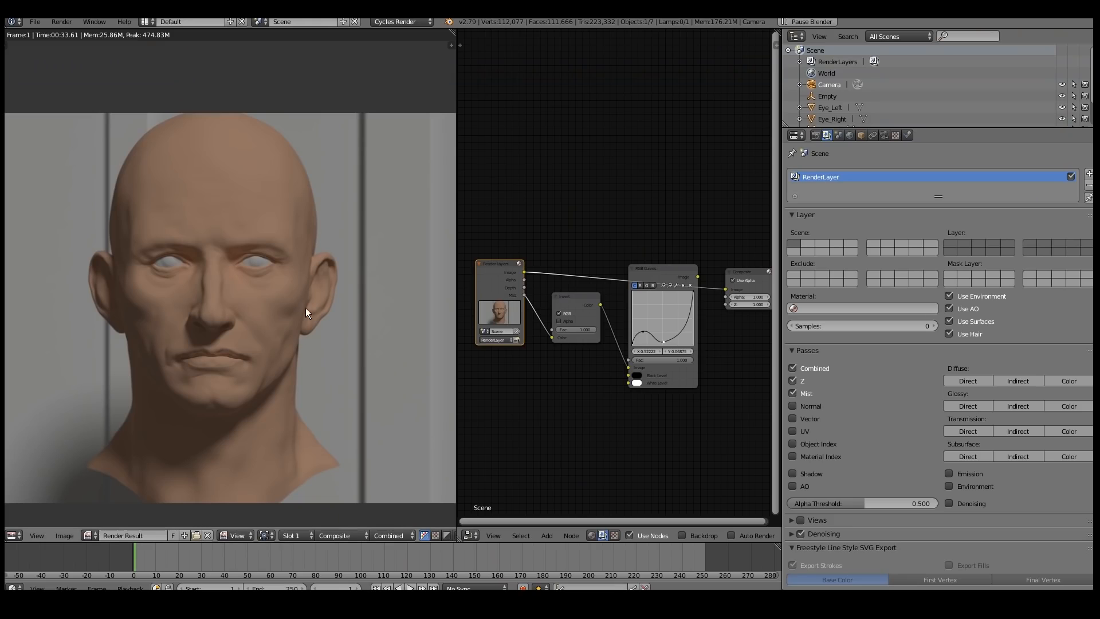
Back in Blender, use the top view to adjust the World Mist Pass to start 5.40 and depth 7.62
{"action": "key", "text": "shift+F5"}
{"action": "scroll", "coordinate": [295, 221], "scroll_direction": "down", "scroll_amount": 2}
{"action": "middle_click_drag", "start_coordinate": [295, 221], "coordinate": [319, 186]}
{"action": "key", "text": "KP_7"}
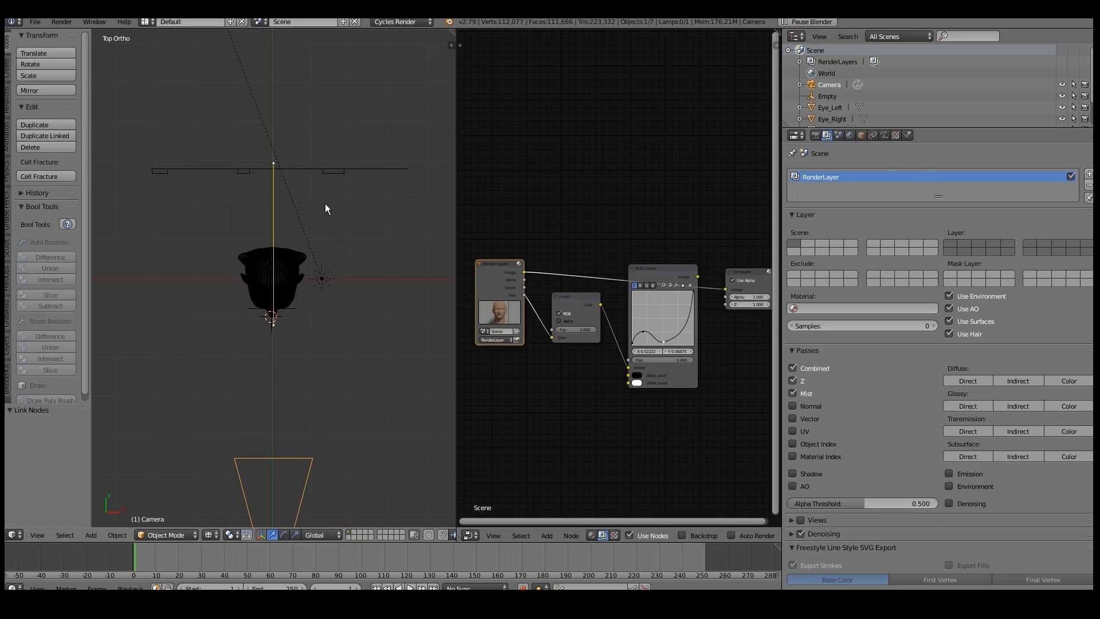
{"action": "left_click", "coordinate": [884, 136]}
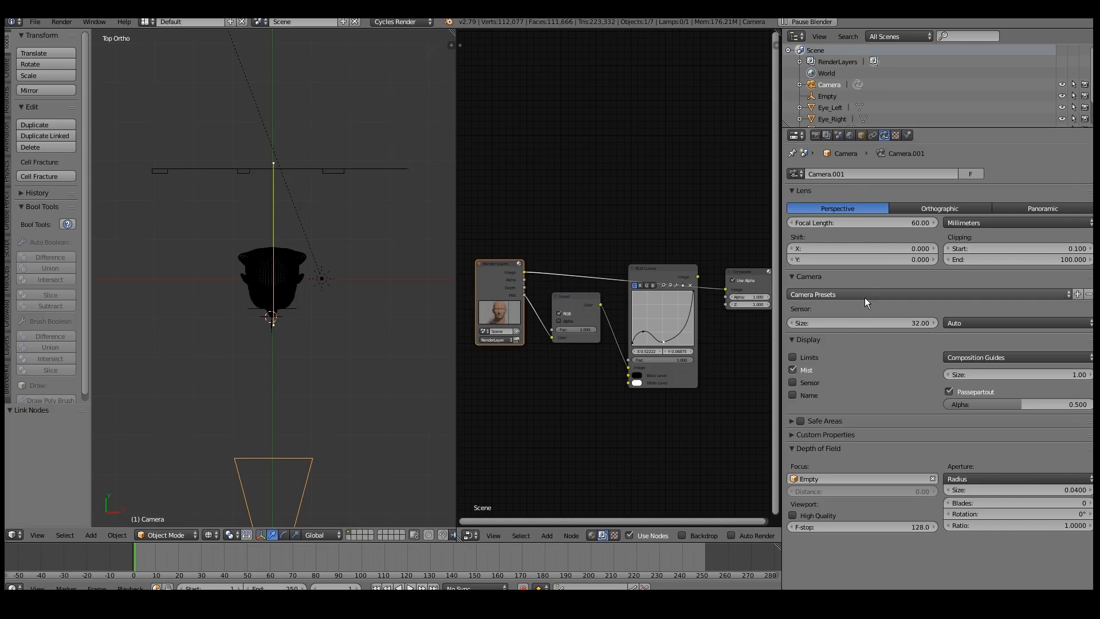
{"action": "left_click", "coordinate": [850, 136]}
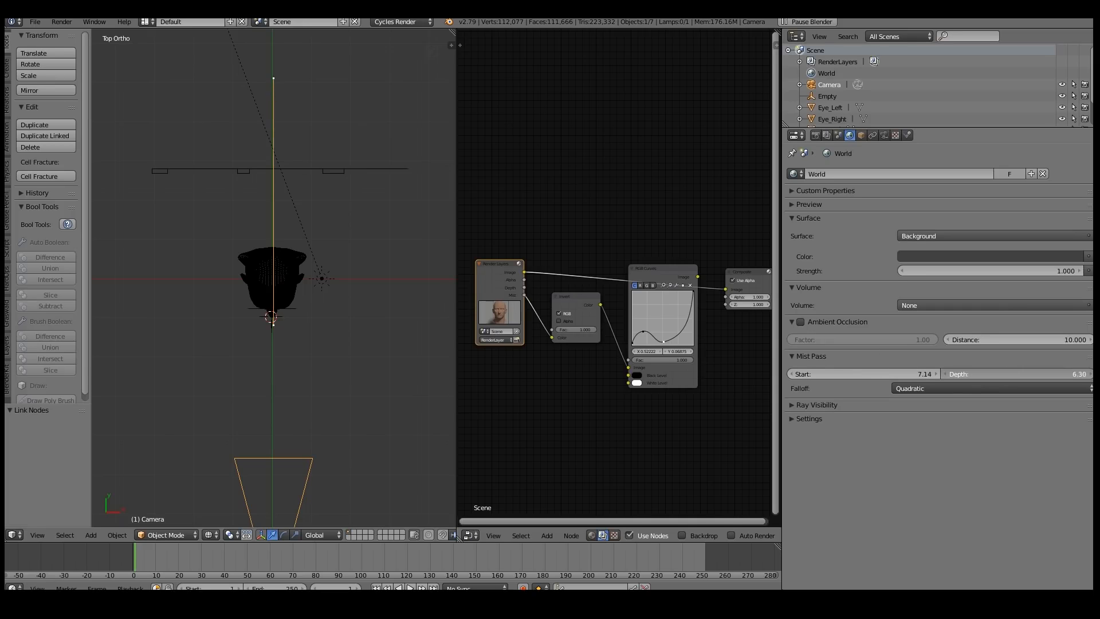
{"action": "left_click_drag", "start_coordinate": [1014, 374], "coordinate": [1031, 374]}
{"action": "left_click_drag", "start_coordinate": [917, 374], "coordinate": [882, 374]}
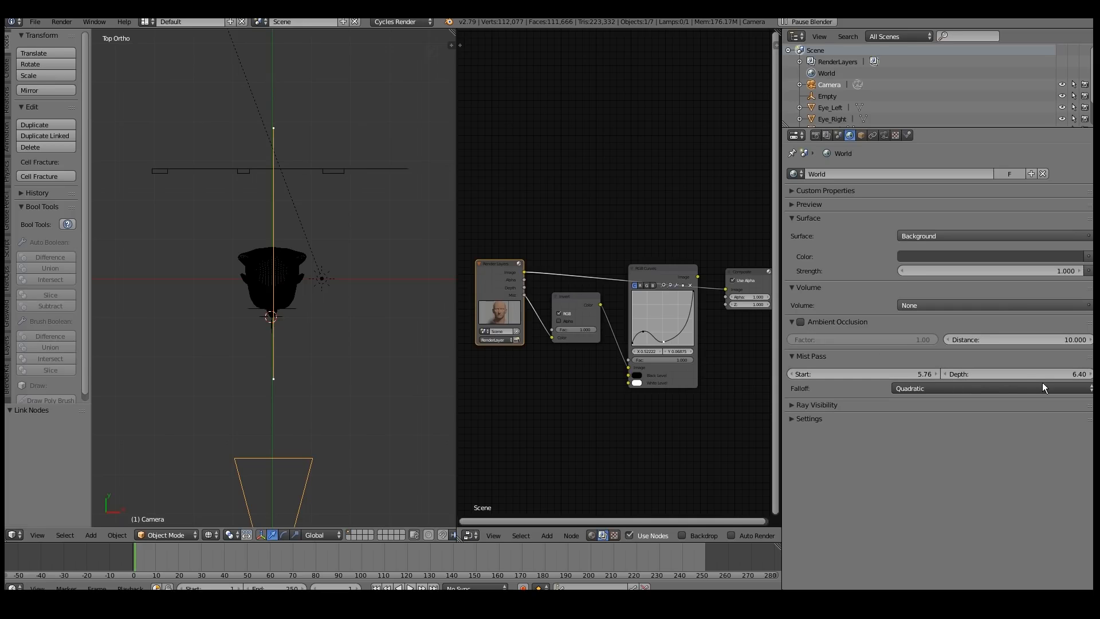
{"action": "left_click_drag", "start_coordinate": [1018, 375], "coordinate": [1058, 375]}
{"action": "left_click_drag", "start_coordinate": [863, 376], "coordinate": [860, 376]}
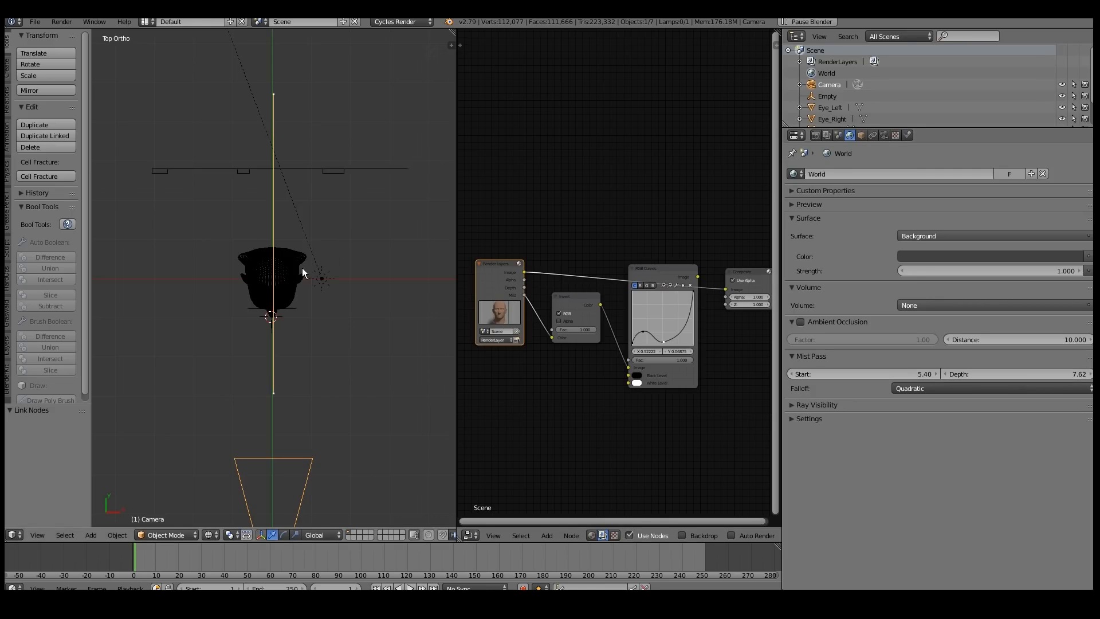
Render the head scene again with the adjusted mist range and inspect the rendered image
{"action": "key", "text": "F12"}
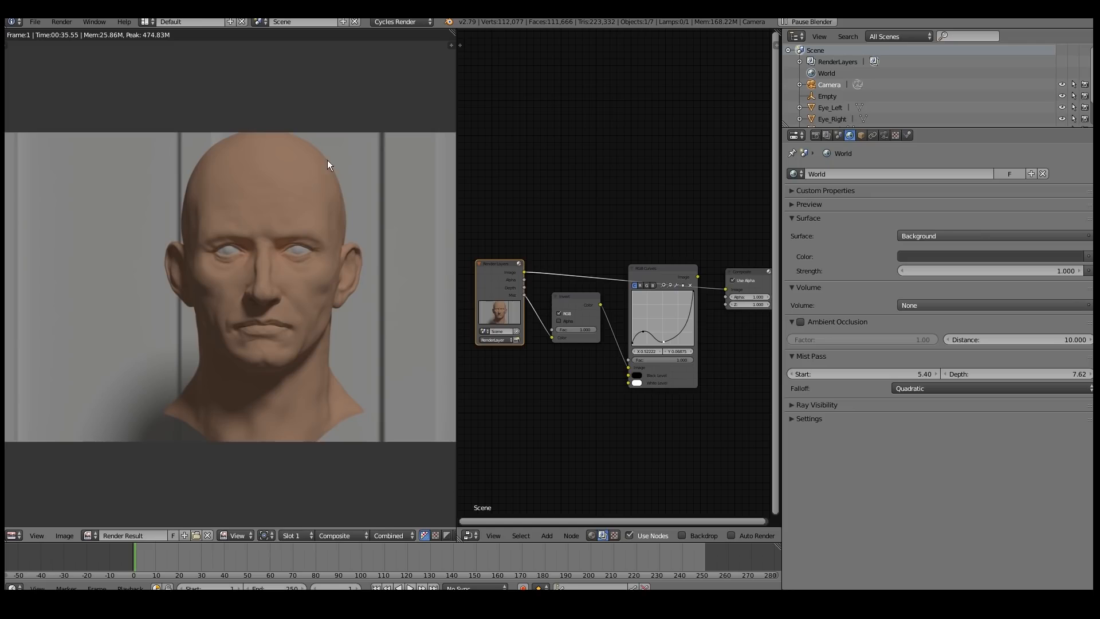
{"action": "scroll", "coordinate": [319, 233], "scroll_direction": "up", "scroll_amount": 3}
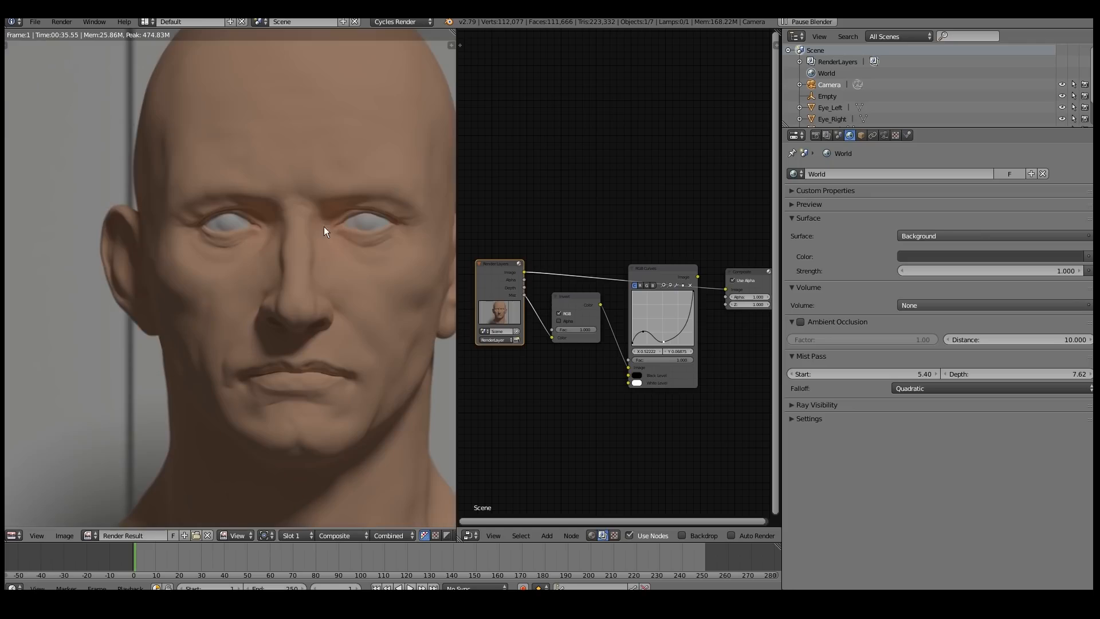
{"action": "scroll", "coordinate": [325, 263], "scroll_direction": "down", "scroll_amount": 1}
{"action": "scroll", "coordinate": [269, 209], "scroll_direction": "down", "scroll_amount": 1}
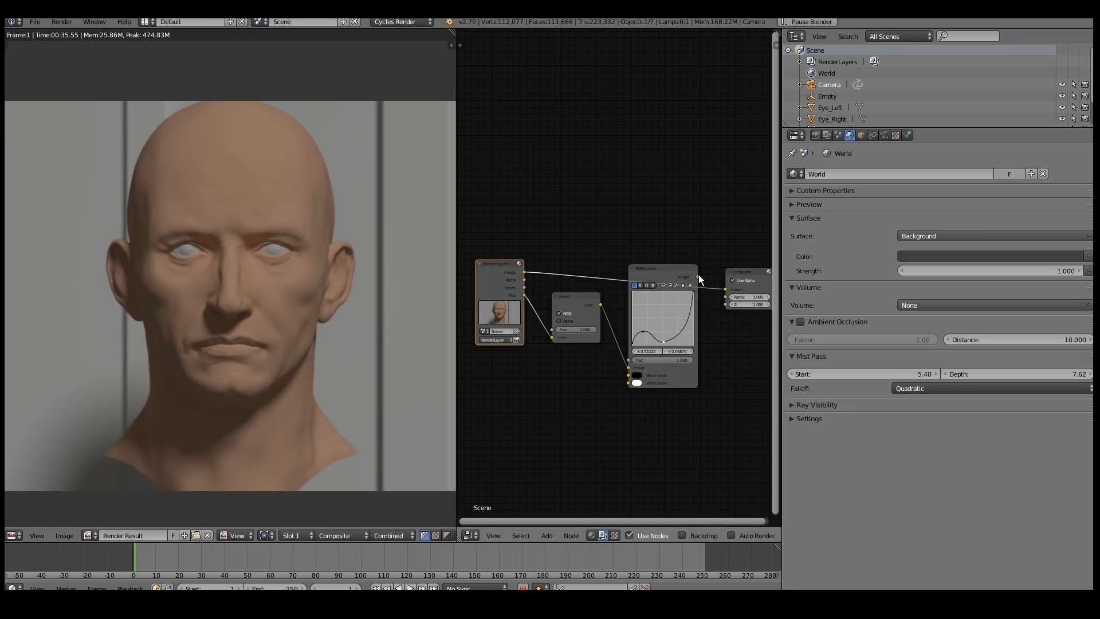
Connect the RGB Curves output to the Composite node's image input and inspect the resulting depth map
{"action": "left_click_drag", "start_coordinate": [697, 277], "coordinate": [725, 290]}
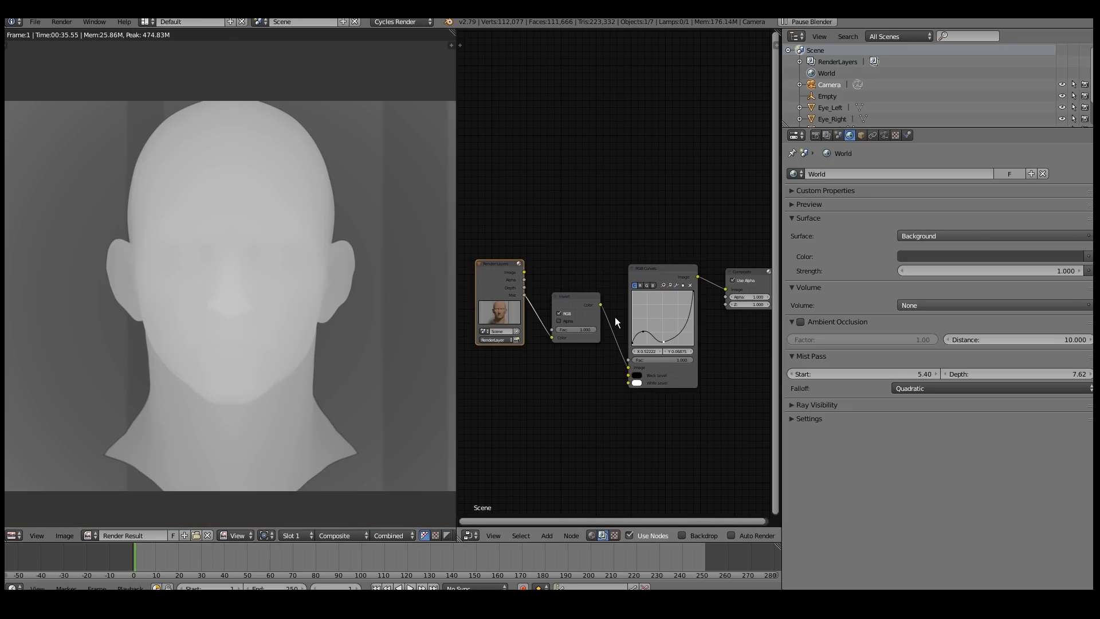
{"action": "scroll", "coordinate": [343, 246], "scroll_direction": "up", "scroll_amount": 3}
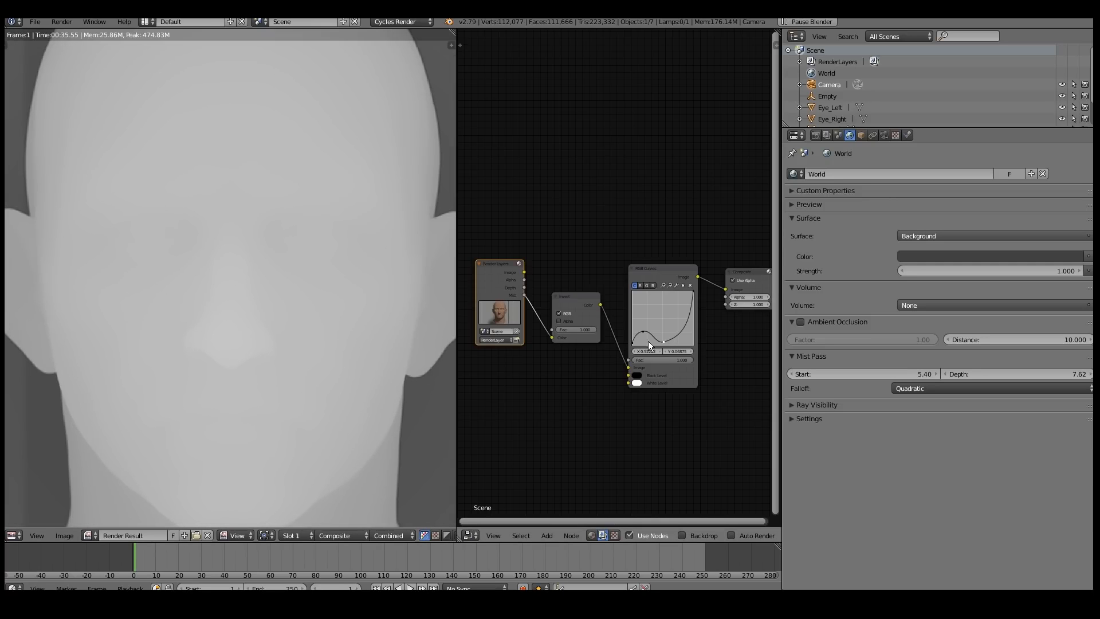
{"action": "scroll", "coordinate": [287, 281], "scroll_direction": "down", "scroll_amount": 1}
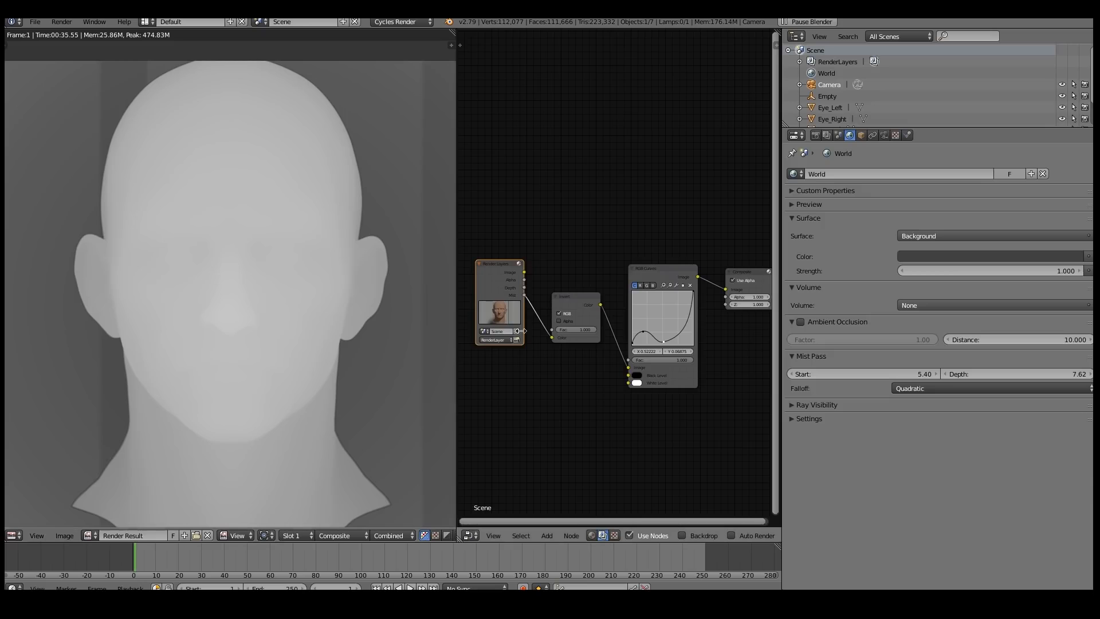
Reshape the RGB Curves node's two inner points, placing the second at about X 0.57, Y 0.125, and check facial depth
{"action": "scroll", "coordinate": [684, 366], "scroll_direction": "up", "scroll_amount": 1}
{"action": "left_click_drag", "start_coordinate": [678, 358], "coordinate": [680, 357]}
{"action": "left_click", "coordinate": [650, 348]}
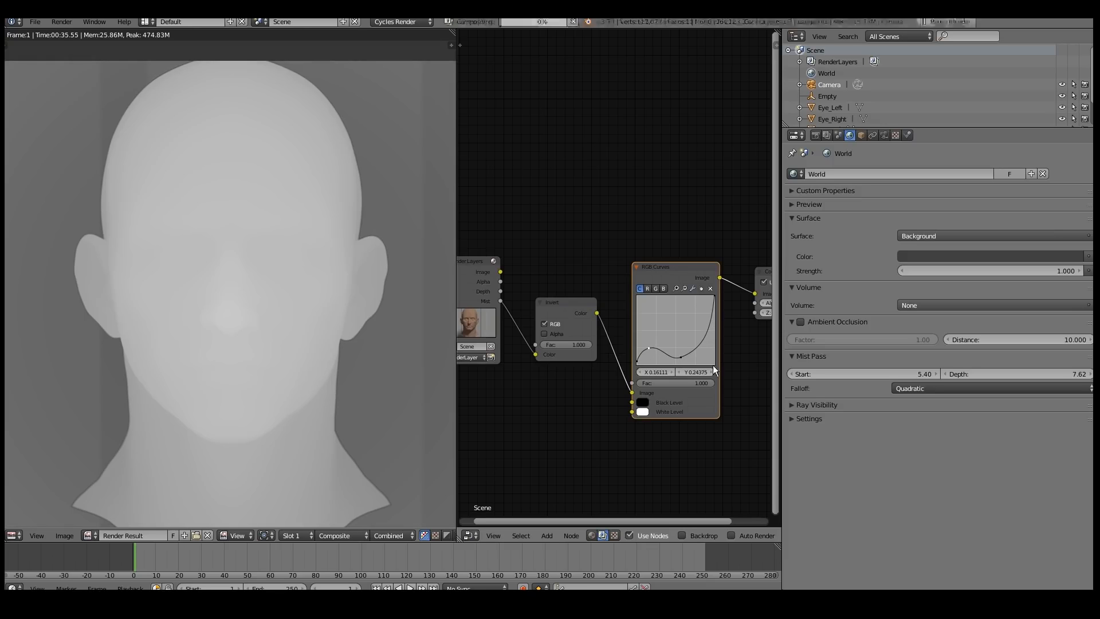
{"action": "scroll", "coordinate": [194, 254], "scroll_direction": "down", "scroll_amount": 2}
{"action": "scroll", "coordinate": [261, 265], "scroll_direction": "up", "scroll_amount": 2}
{"action": "left_click_drag", "start_coordinate": [650, 351], "coordinate": [649, 352]}
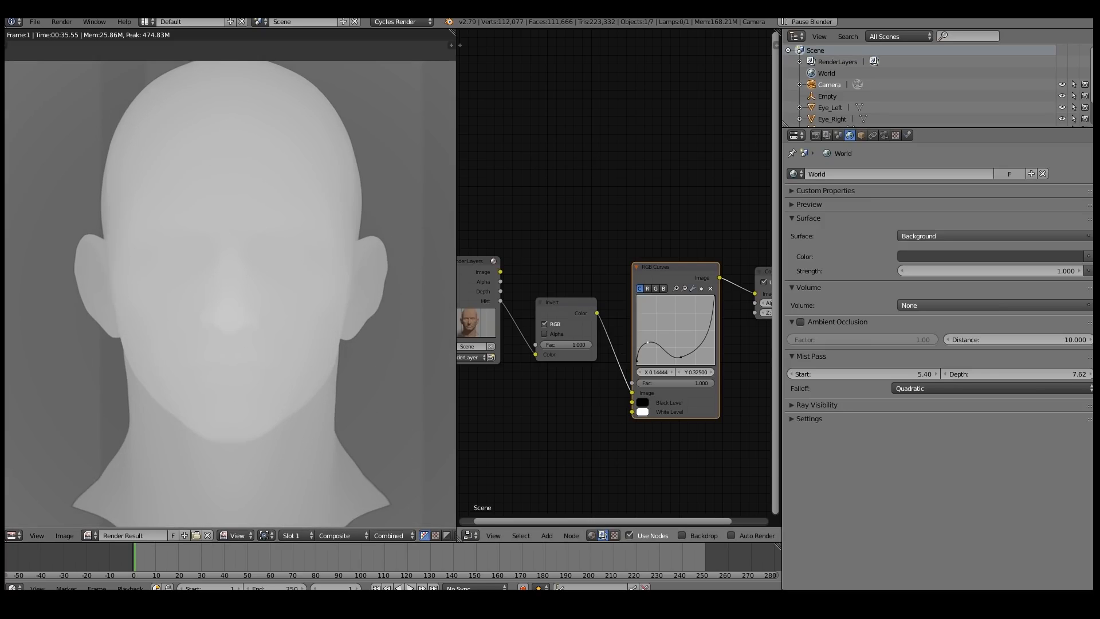
{"action": "left_click", "coordinate": [680, 353]}
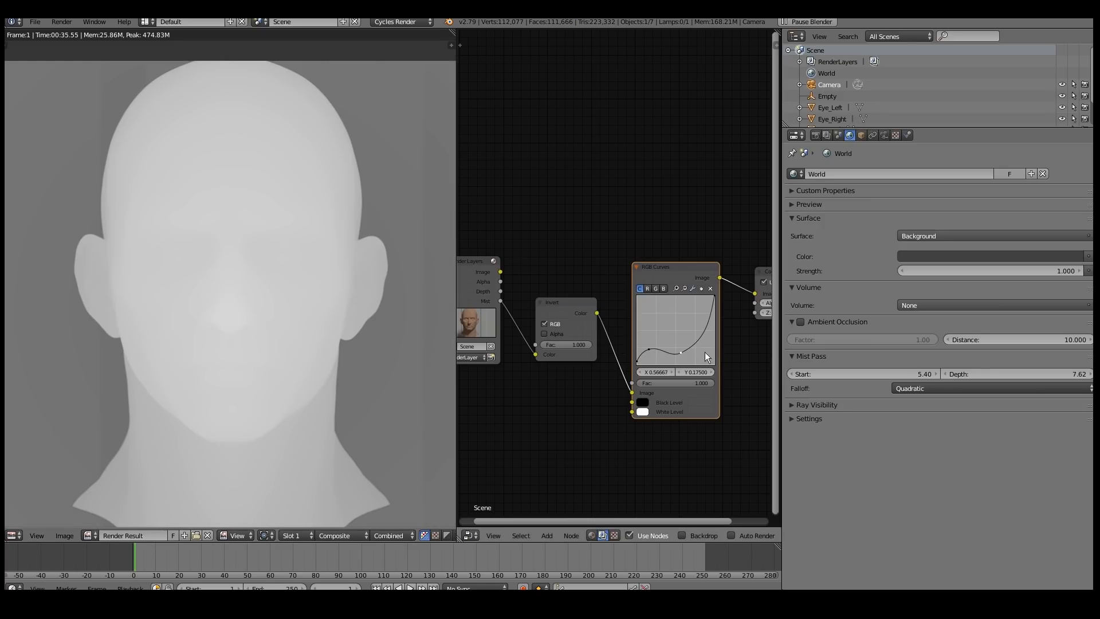
{"action": "scroll", "coordinate": [183, 255], "scroll_direction": "up", "scroll_amount": 2}
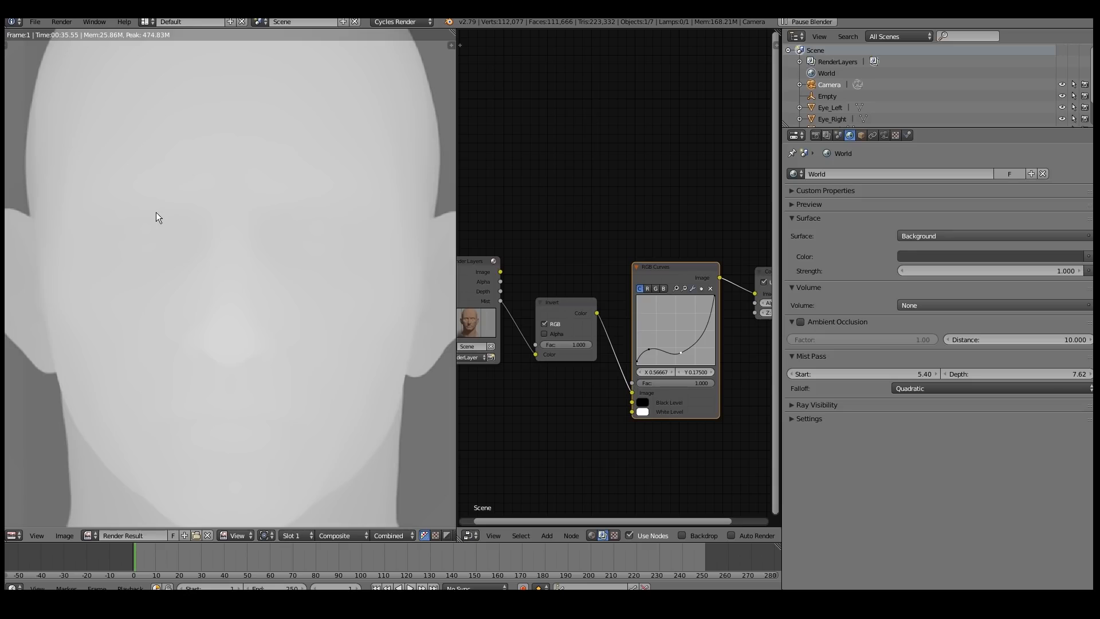
{"action": "scroll", "coordinate": [253, 288], "scroll_direction": "down", "scroll_amount": 1}
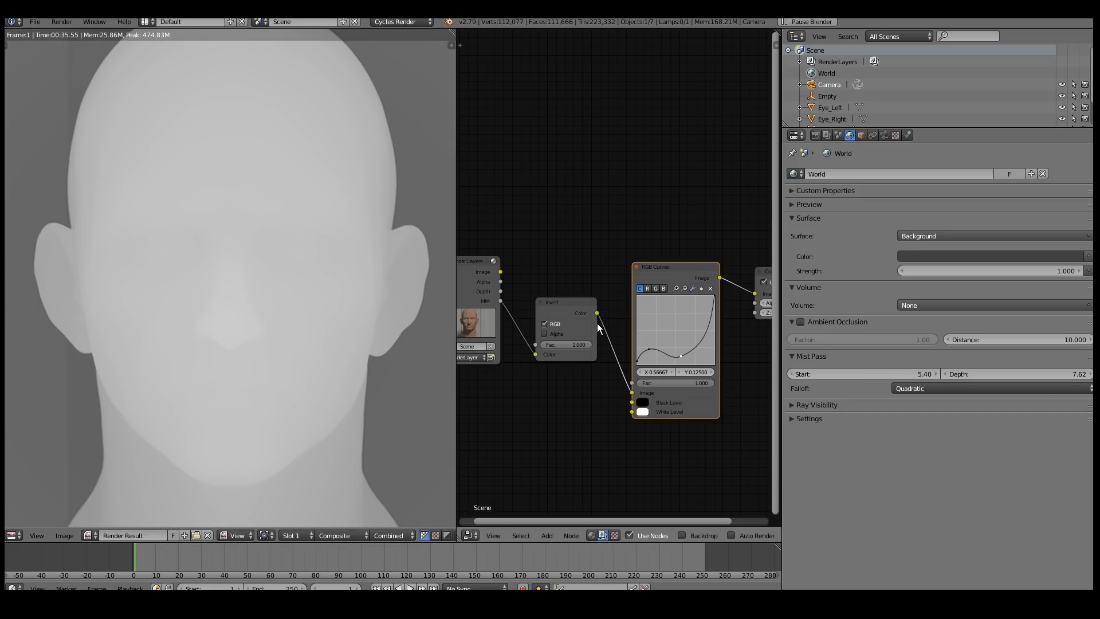
Save the adjusted depth map over the existing head_depth.png
{"action": "key", "text": "F3"}
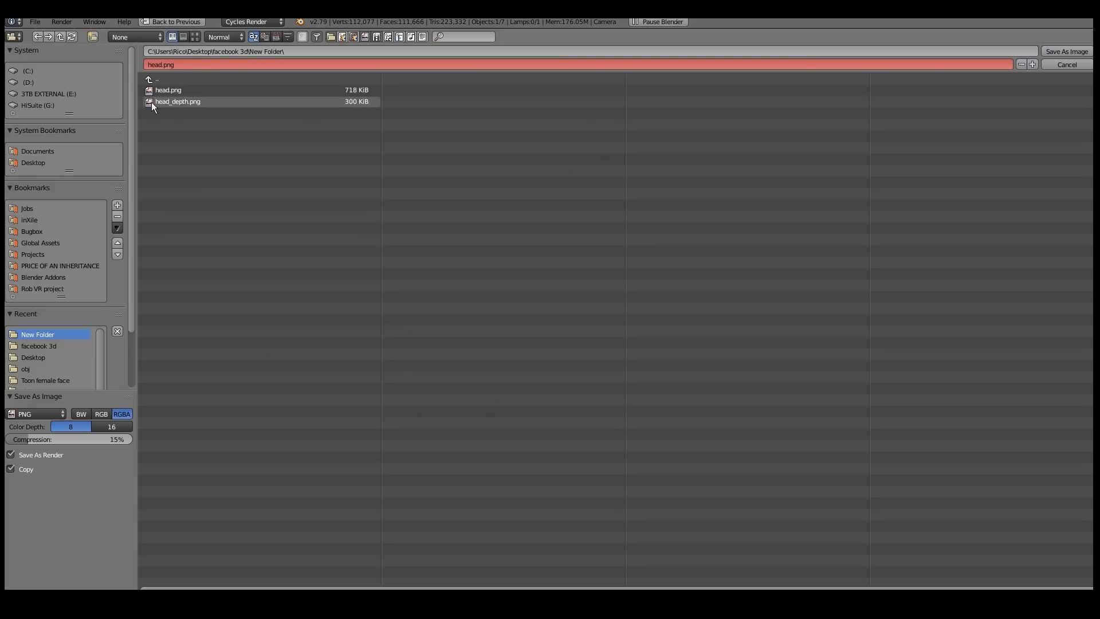
{"action": "left_click", "coordinate": [206, 104]}
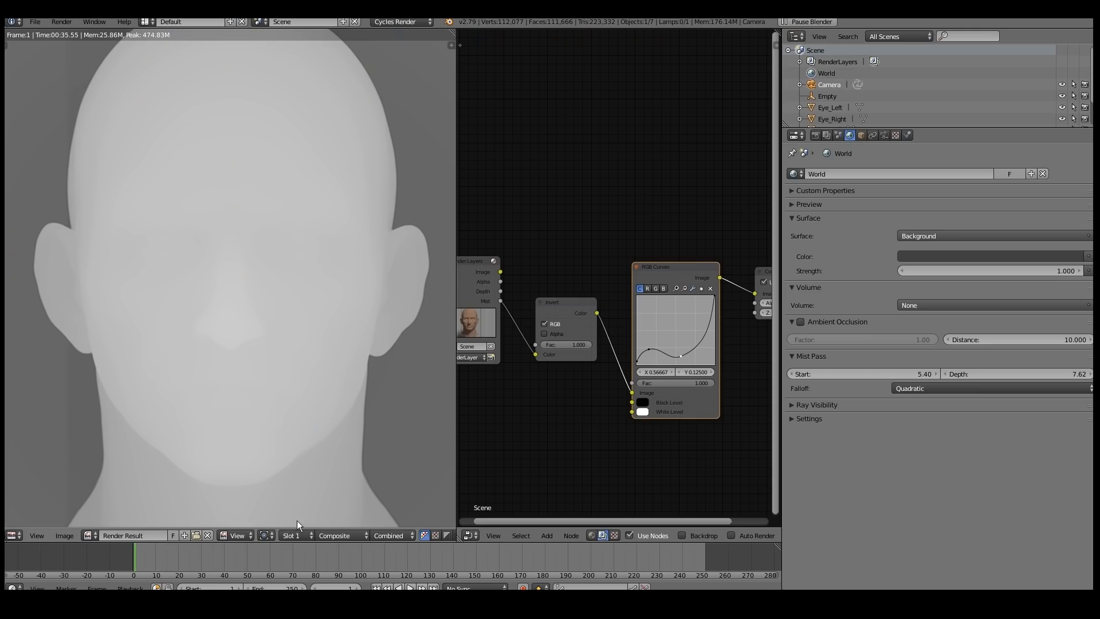
{"action": "left_click", "coordinate": [1067, 51]}
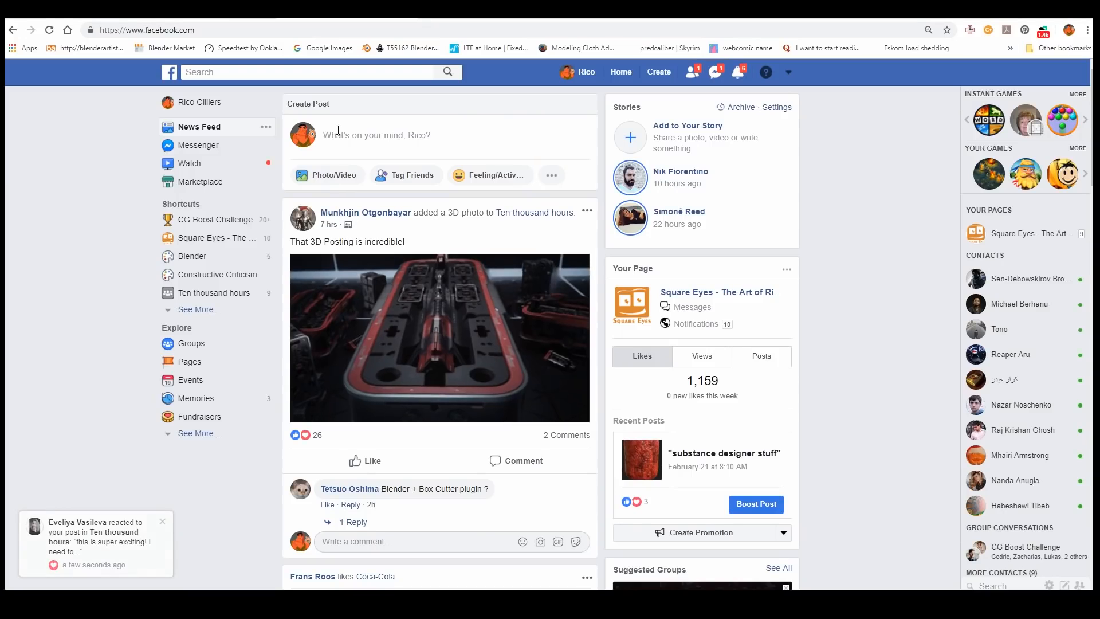
Switch to Facebook in Chrome, share head.png with the updated head_depth.png as a new 3D photo post, and open it
{"action": "left_click", "coordinate": [323, 176]}
{"action": "left_click_drag", "start_coordinate": [223, 169], "coordinate": [378, 103]}
{"action": "left_click", "coordinate": [1003, 577]}
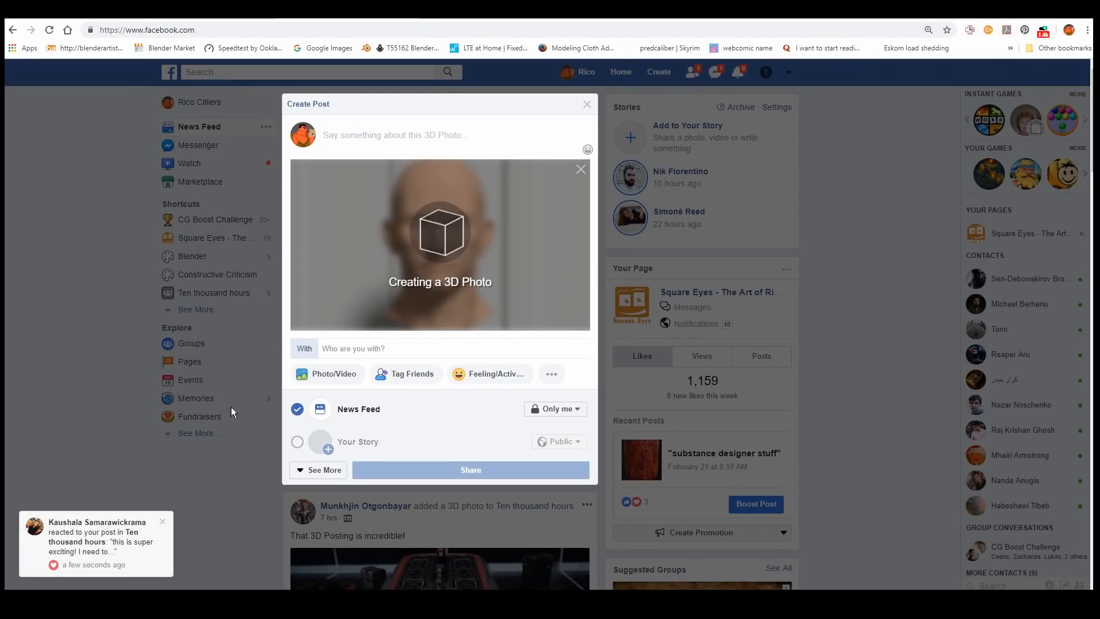
{"action": "left_click", "coordinate": [164, 523]}
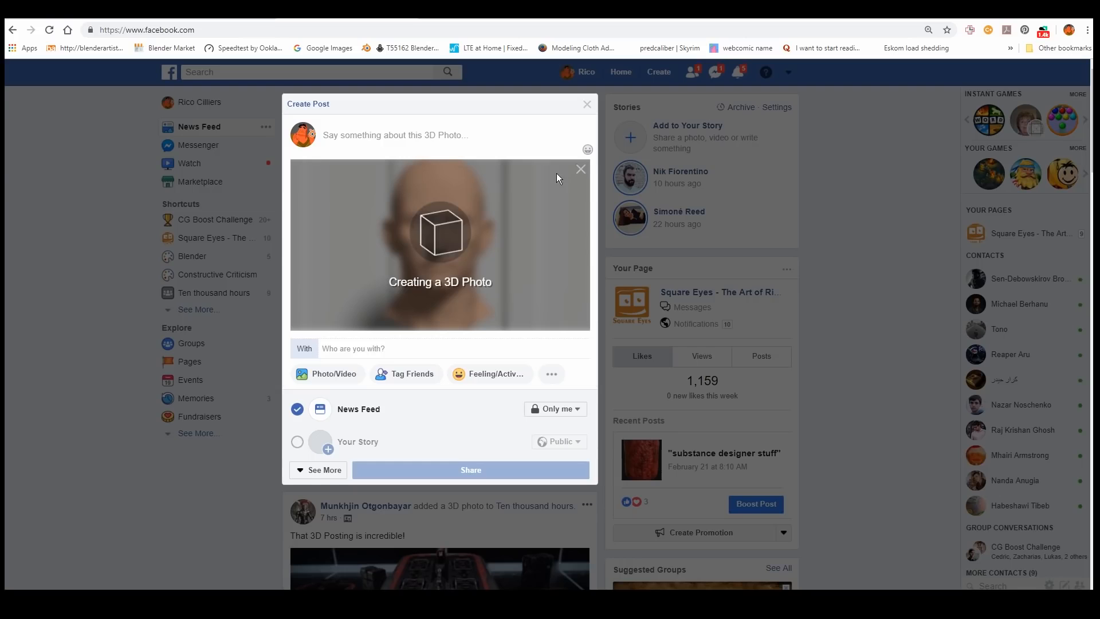
{"action": "left_click", "coordinate": [480, 471]}
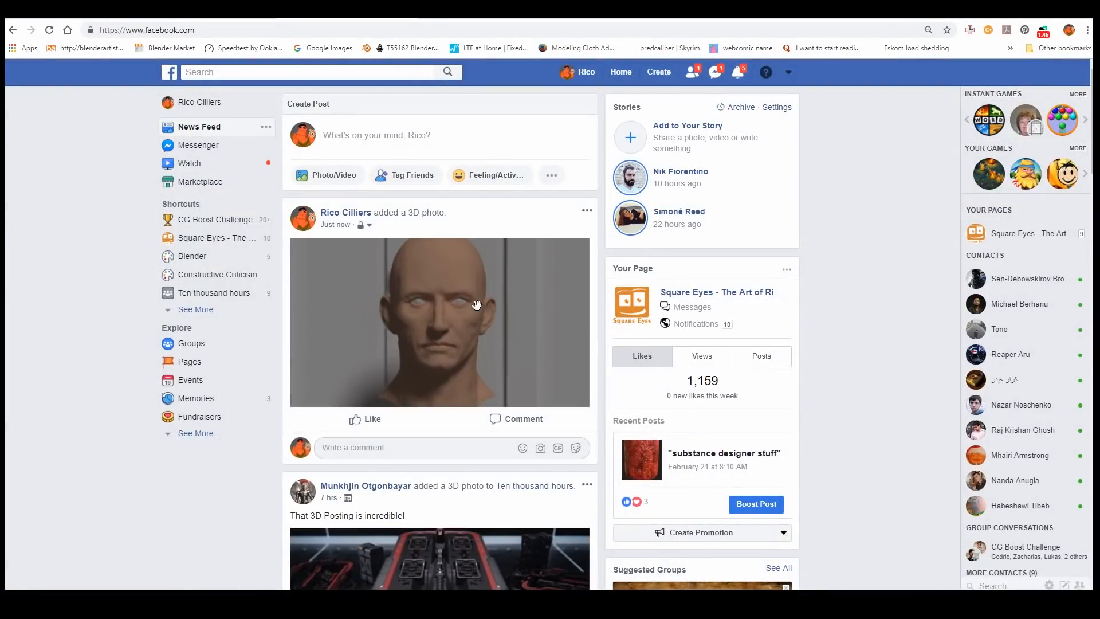
{"action": "left_click", "coordinate": [477, 307]}
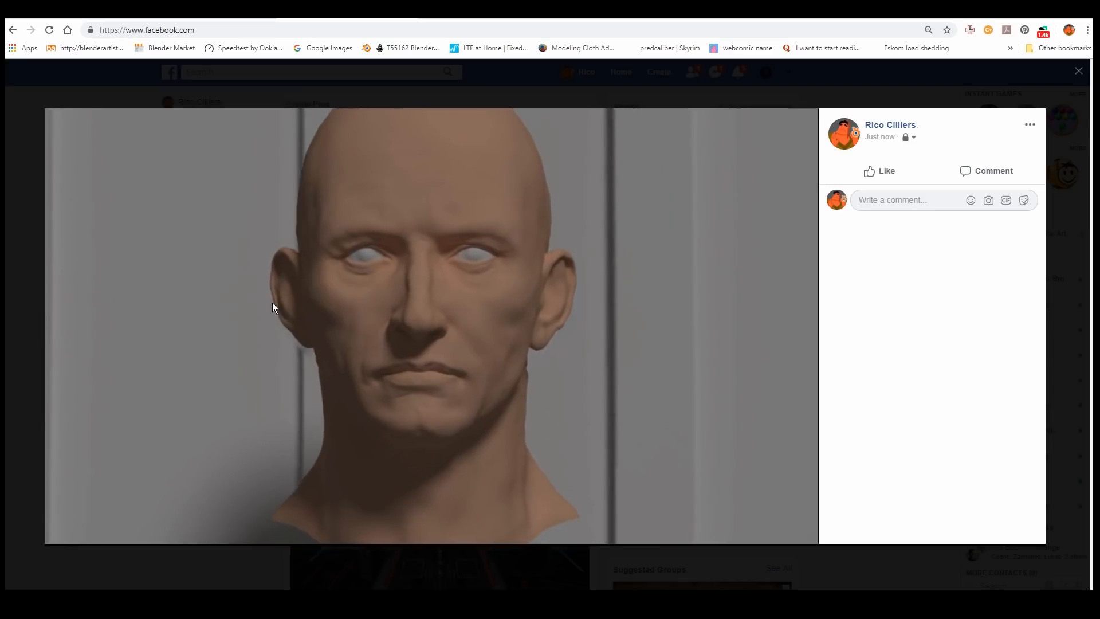